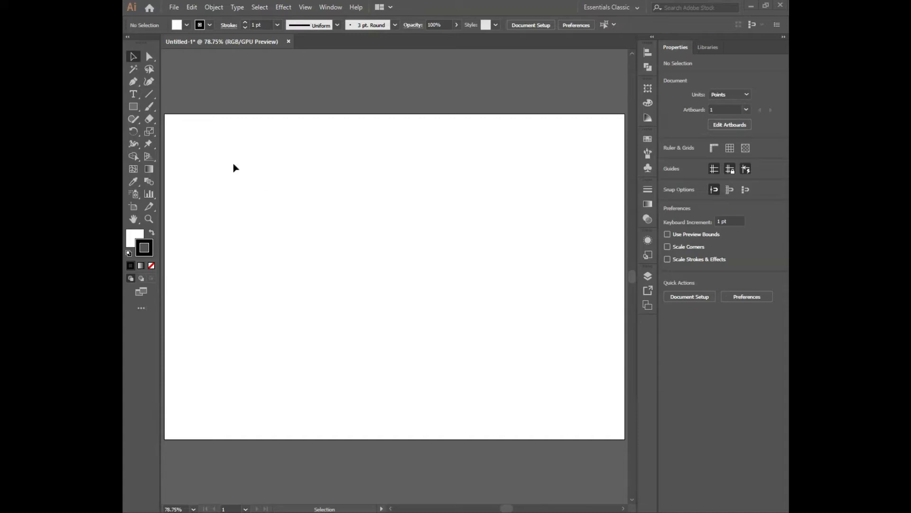
# Draw an open-topped U-shaped path about 64 pt wide and 284 pt tall near the artboard's right edge with the Pen tool
pyautogui.rightClick(138, 86)
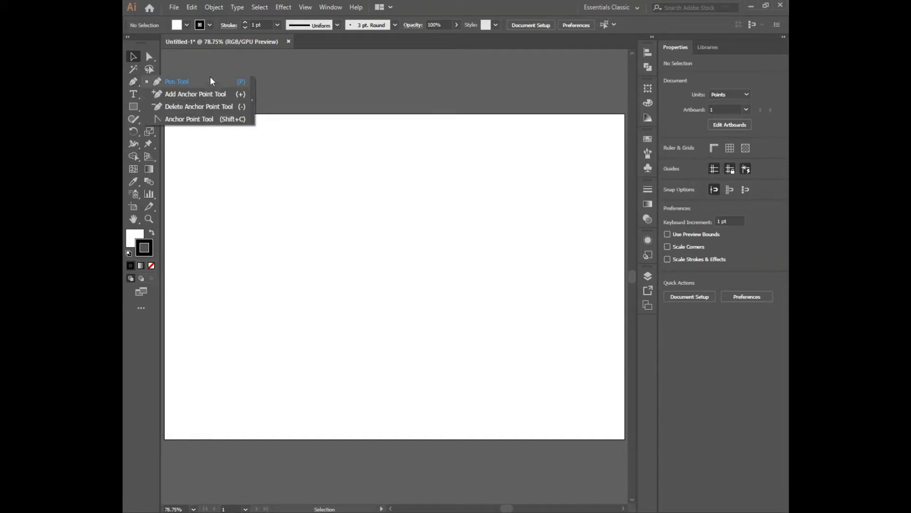
pyautogui.click(213, 82)
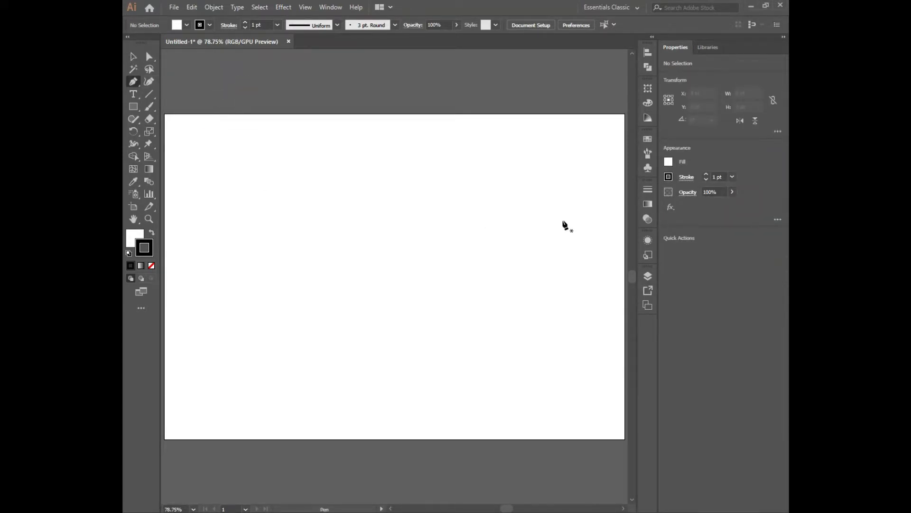
pyautogui.click(583, 185)
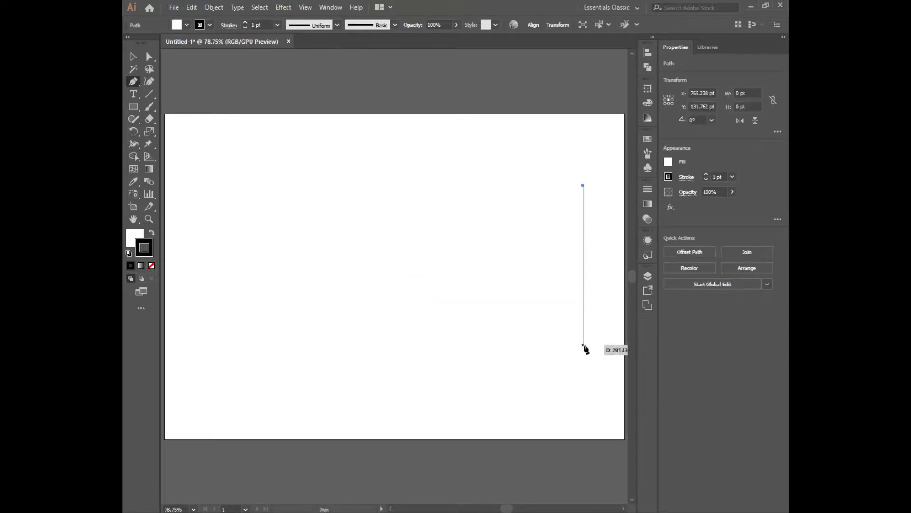
pyautogui.click(584, 341)
pyautogui.click(549, 340)
pyautogui.click(549, 185)
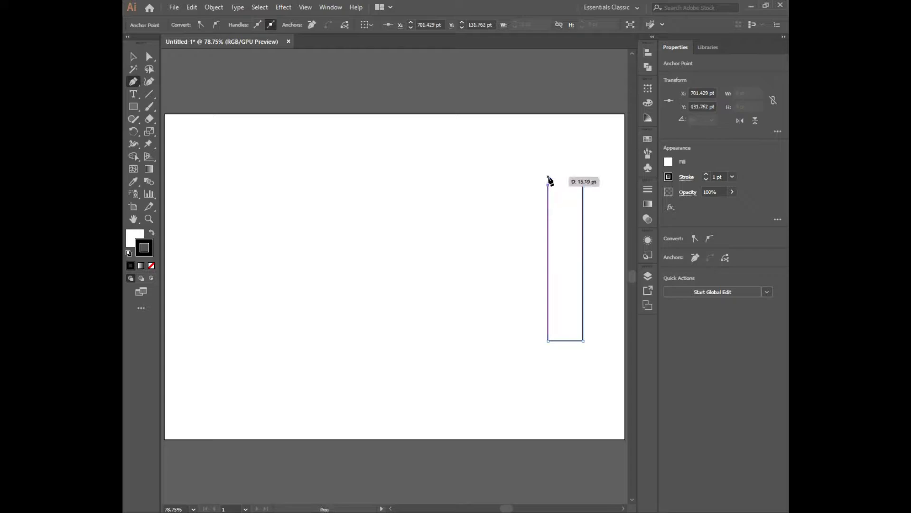
pyautogui.click(133, 58)
# Draw a closed rectangle about 64 pt wide and 48 pt tall directly below the U-shaped path, aligned with its sides
pyautogui.rightClick(134, 83)
pyautogui.click(183, 83)
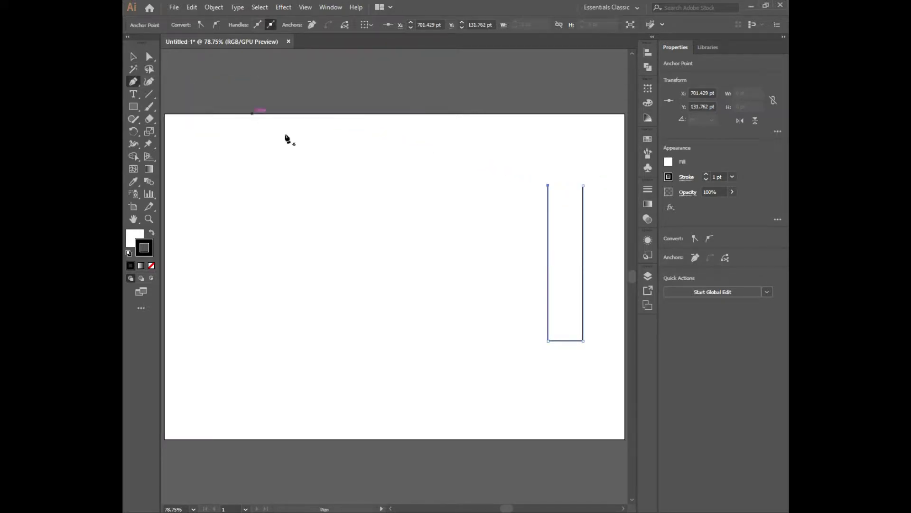
pyautogui.click(549, 360)
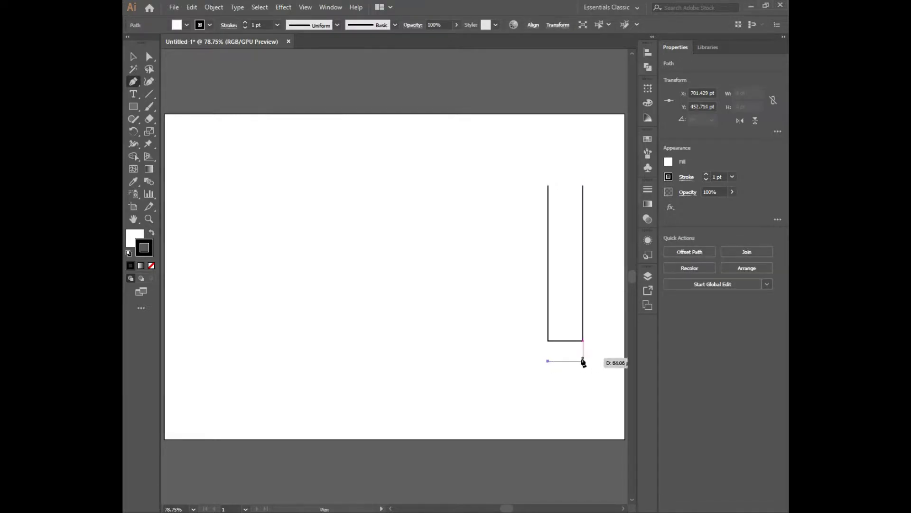
pyautogui.click(583, 360)
pyautogui.click(583, 387)
pyautogui.click(548, 386)
pyautogui.click(548, 361)
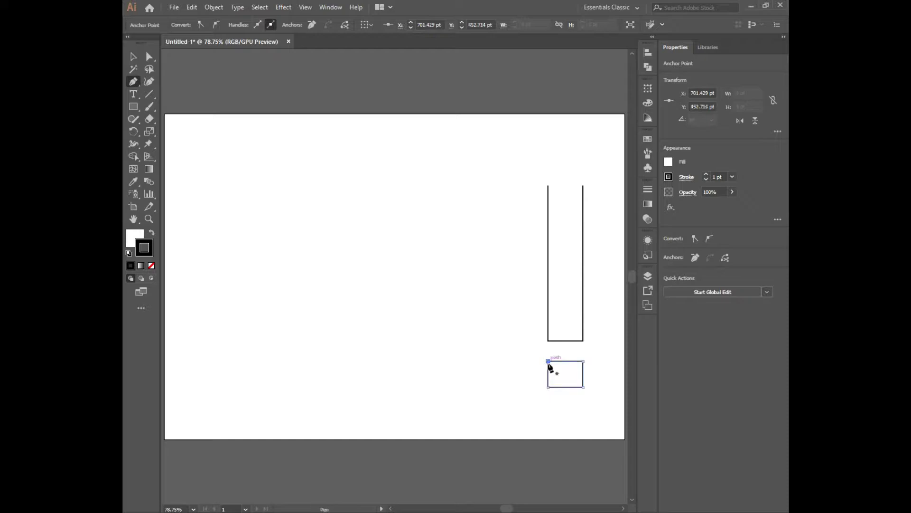
pyautogui.press('v')
# Connect the midpoint of the U shape's base to the rectangle's top edge with a vertical line about 37 pt long
pyautogui.press('p')
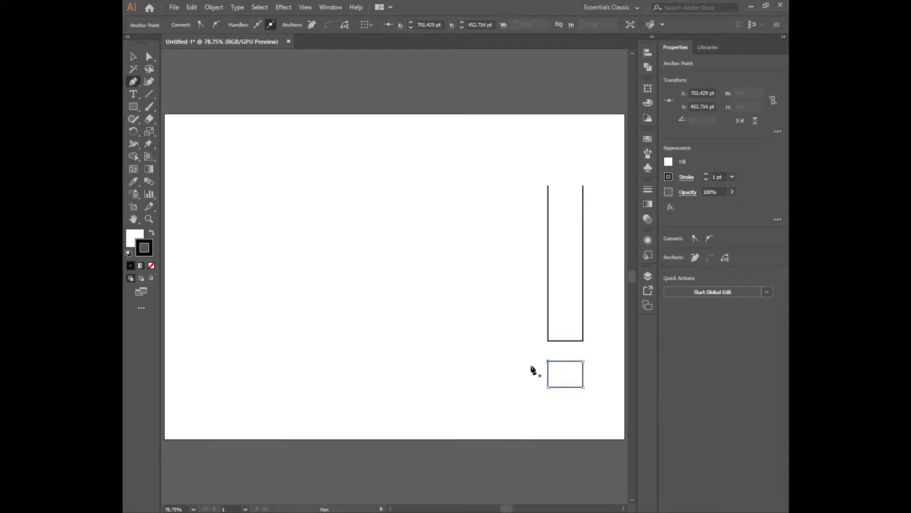
pyautogui.click(566, 341)
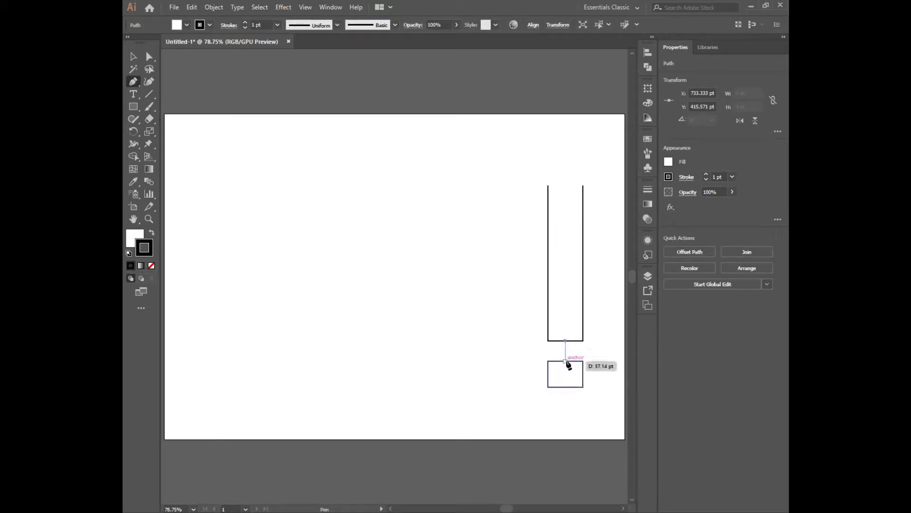
pyautogui.click(565, 360)
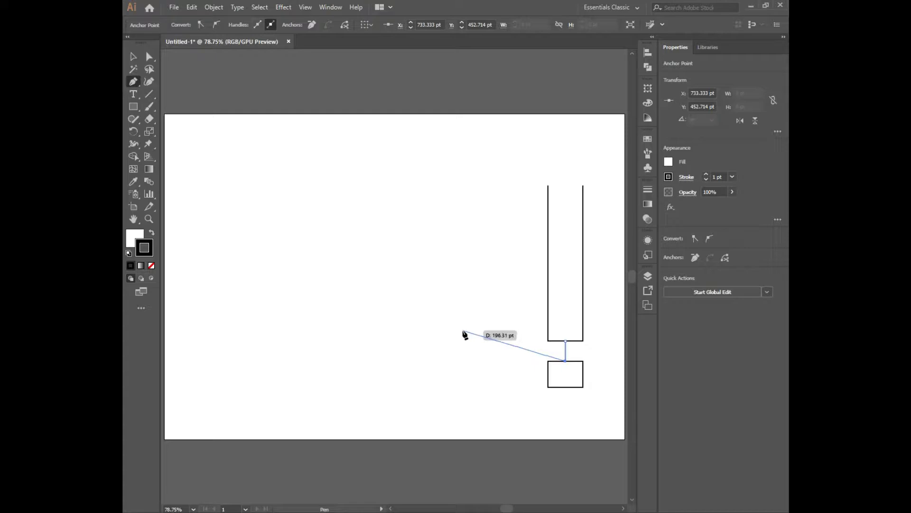
pyautogui.press('v')
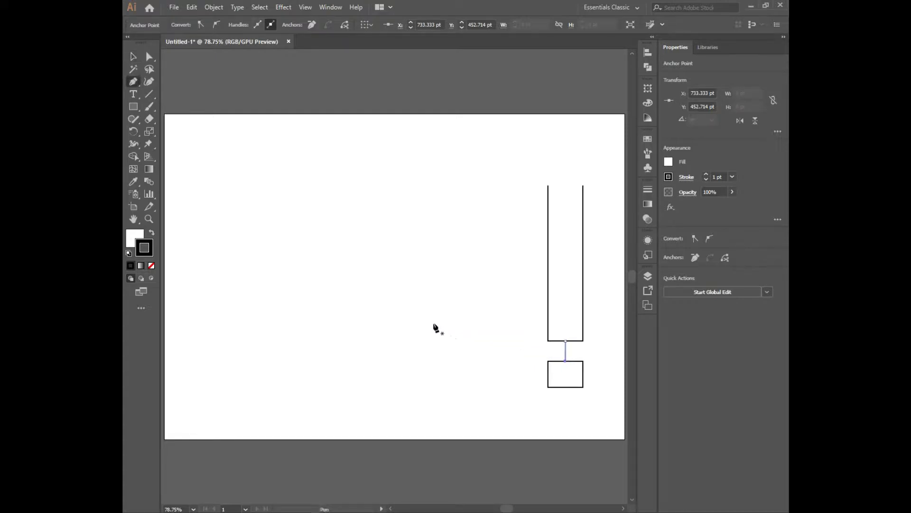
pyautogui.click(375, 282)
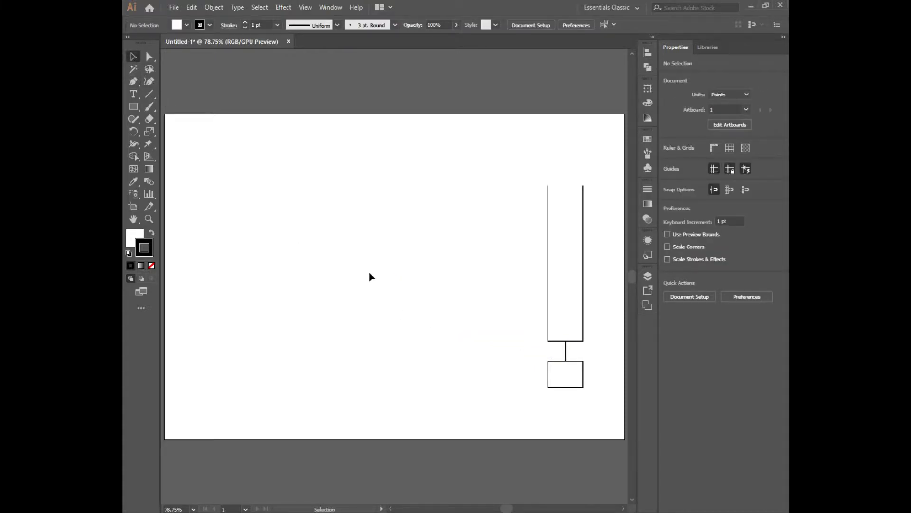
# Draw a vertical line about 369 pt long left of the U shape, from its top level down to the rectangle's base level
pyautogui.click(134, 82)
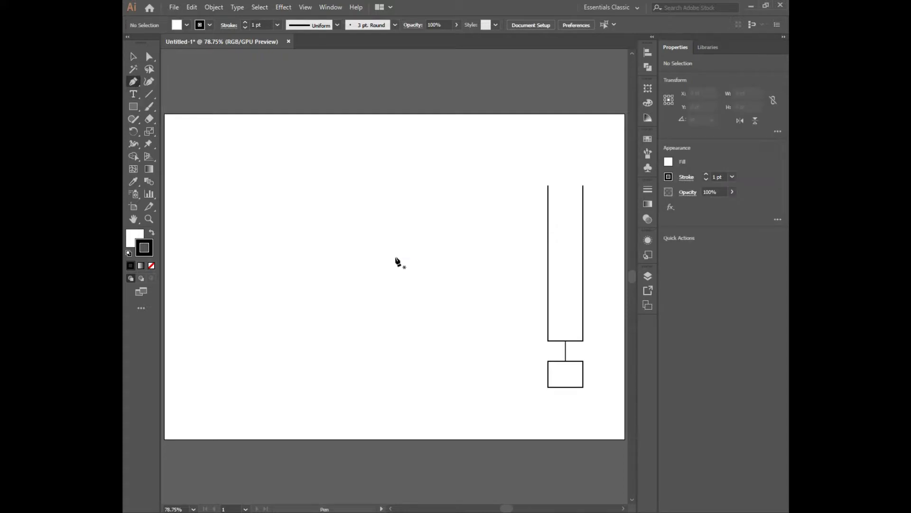
pyautogui.click(526, 186)
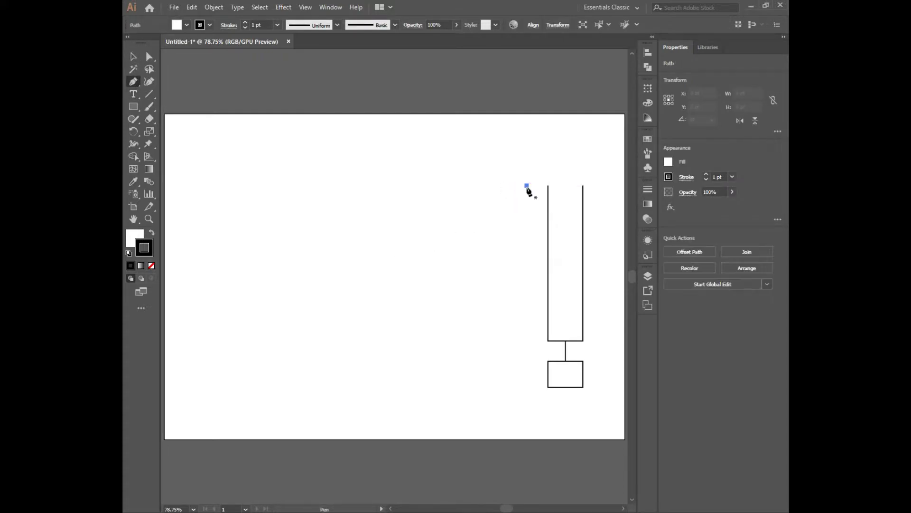
pyautogui.click(527, 387)
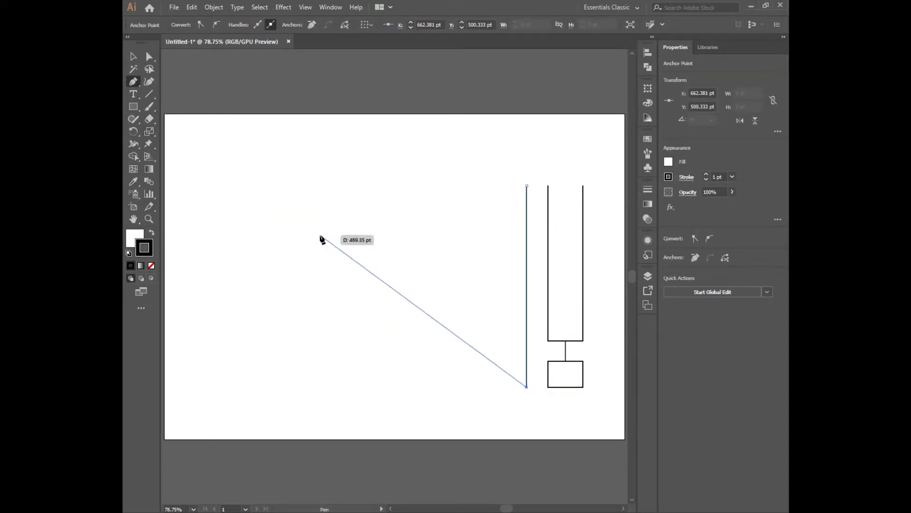
pyautogui.press('v')
# Draw a path about 369 pt down and 151 pt left from the shared top level, ending in a box about 58 by 48 pt
pyautogui.press('p')
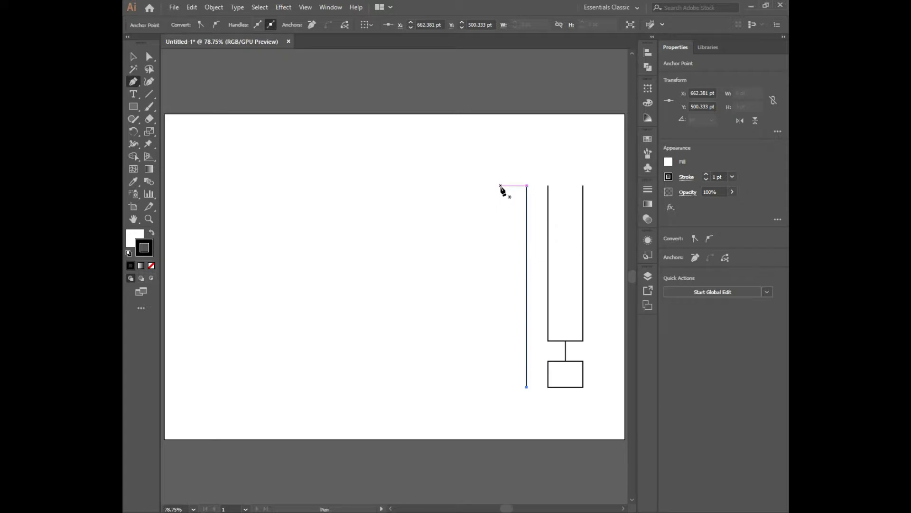
pyautogui.click(501, 186)
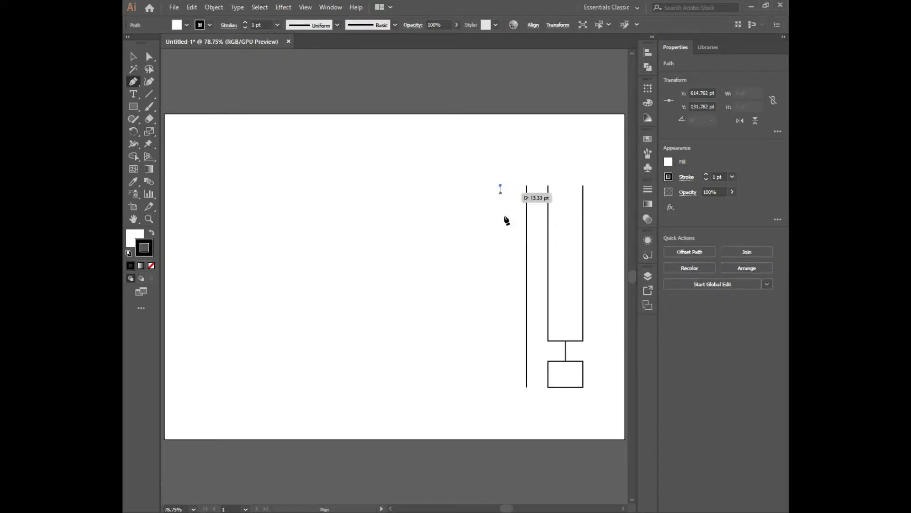
pyautogui.click(502, 388)
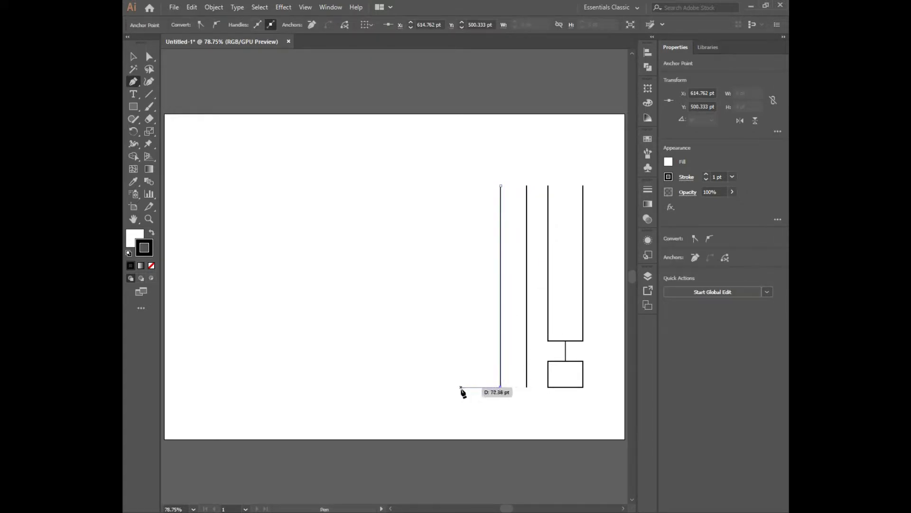
pyautogui.click(417, 387)
pyautogui.click(417, 361)
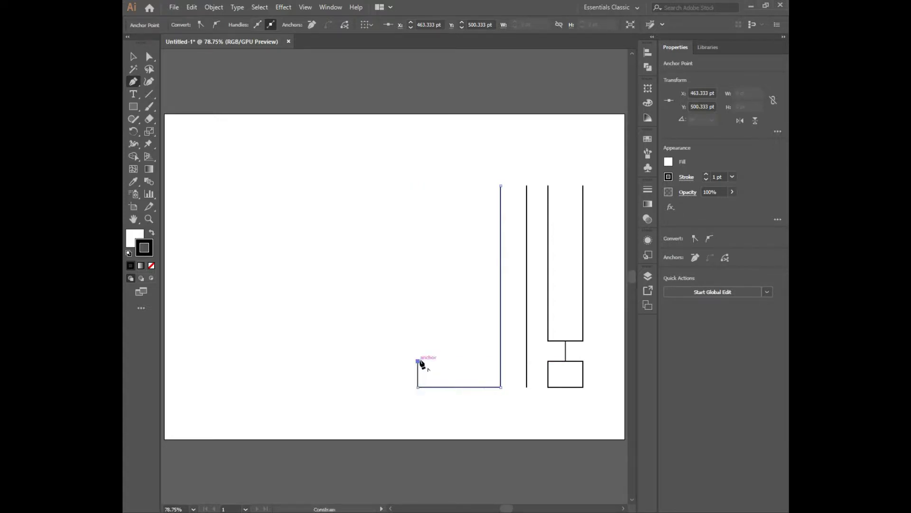
pyautogui.click(449, 361)
pyautogui.click(450, 387)
pyautogui.press('v')
# Draw a vertical line about 345 pt long between the small box and the long upright, ending at the box's mid-height
pyautogui.press('p')
pyautogui.click(473, 374)
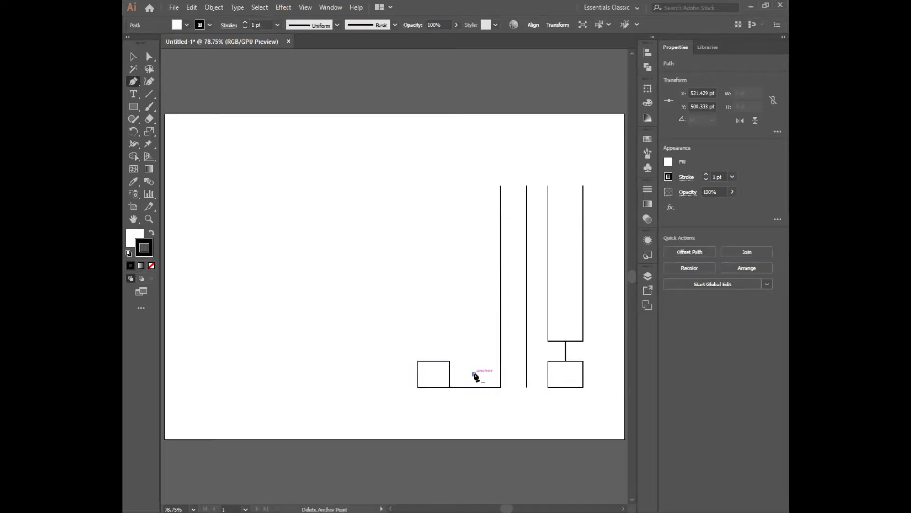
pyautogui.click(475, 185)
pyautogui.press('v')
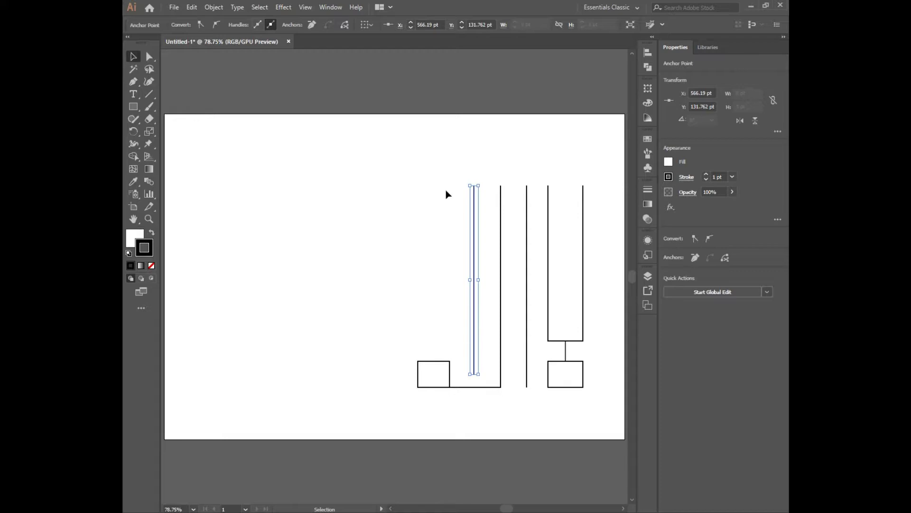
# Draw an open-topped U-shaped path about 58 pt wide and 172 pt tall above the left box, starting at the shared top level
pyautogui.press('p')
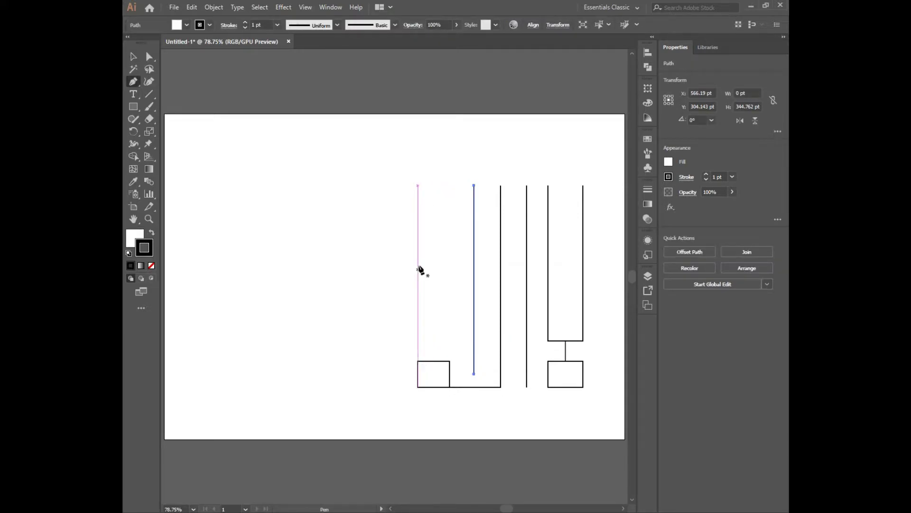
pyautogui.click(418, 185)
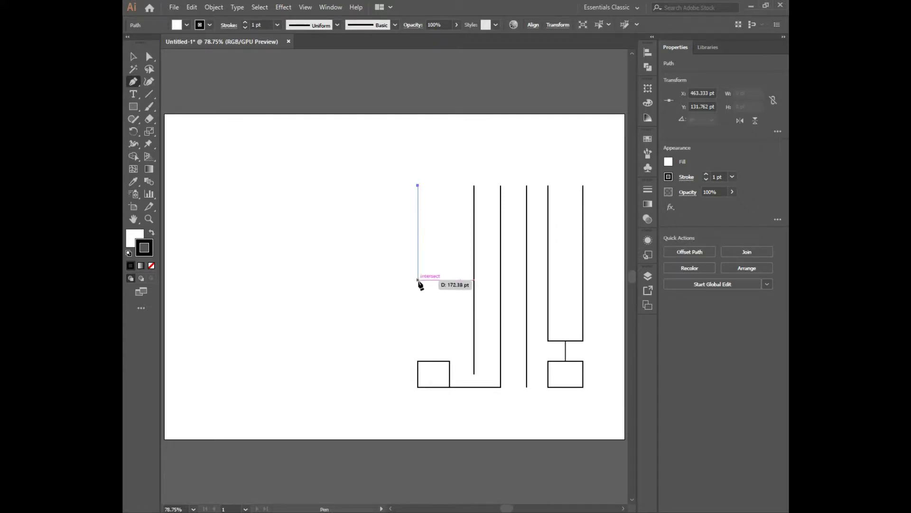
pyautogui.click(418, 279)
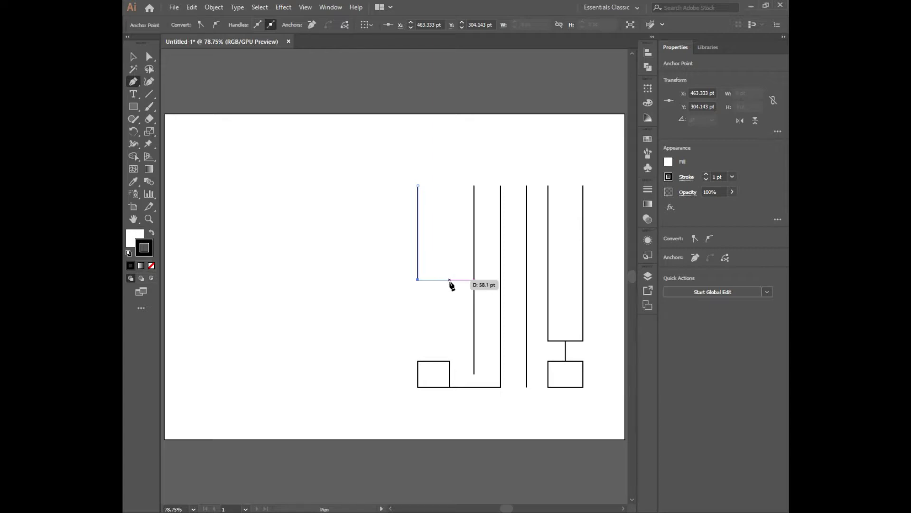
pyautogui.click(449, 280)
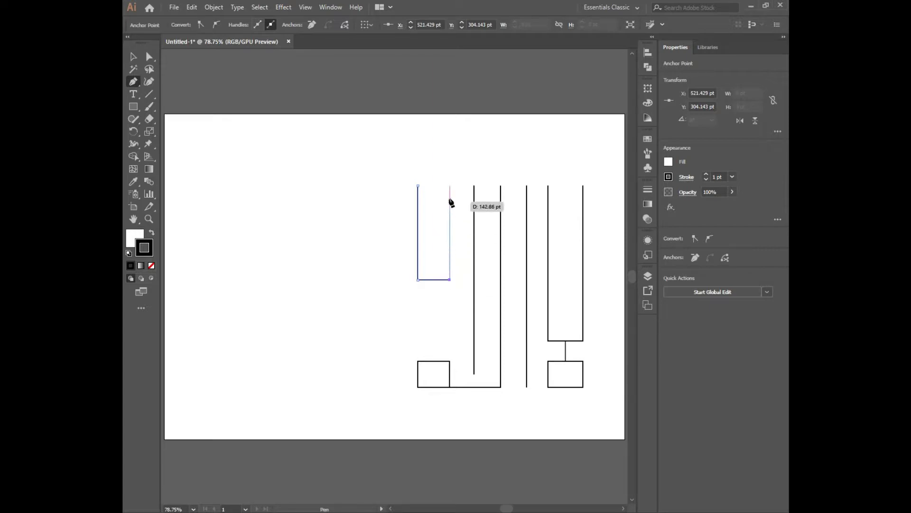
pyautogui.click(450, 185)
pyautogui.click(133, 56)
pyautogui.click(379, 318)
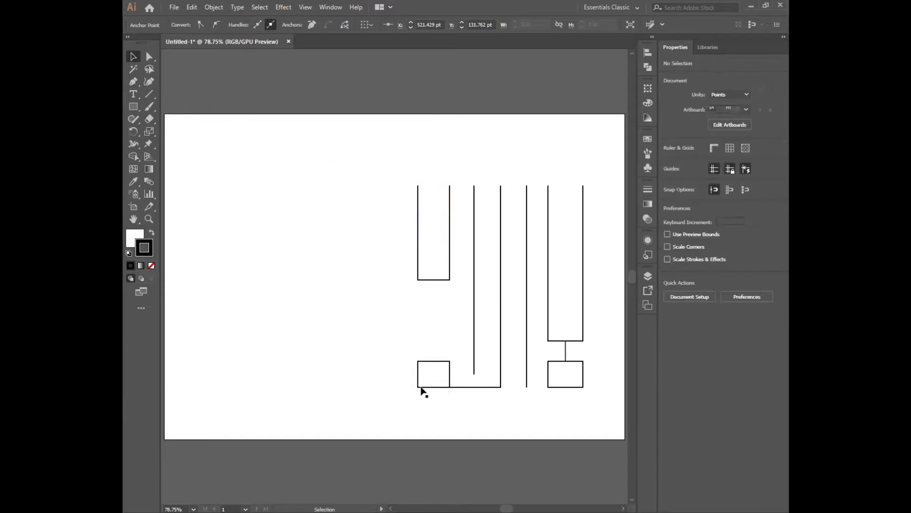
# Draw a closed rectangle about 58 pt wide and 63 pt tall between the left U shape and the box below it
pyautogui.press('p')
pyautogui.click(418, 302)
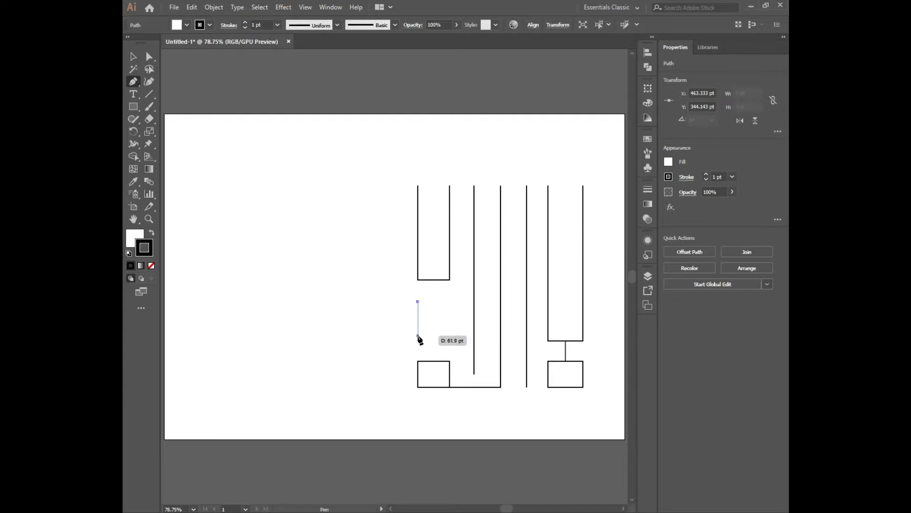
pyautogui.click(418, 337)
pyautogui.click(450, 336)
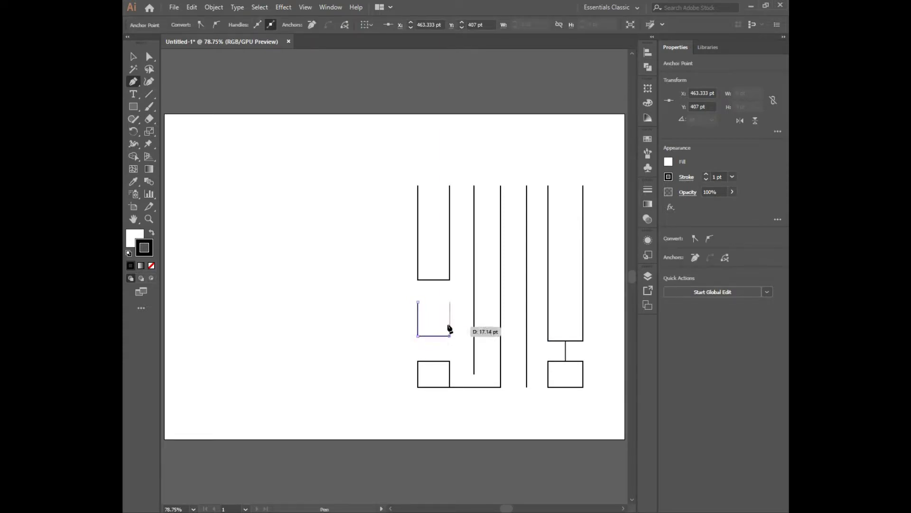
pyautogui.click(449, 302)
pyautogui.click(418, 302)
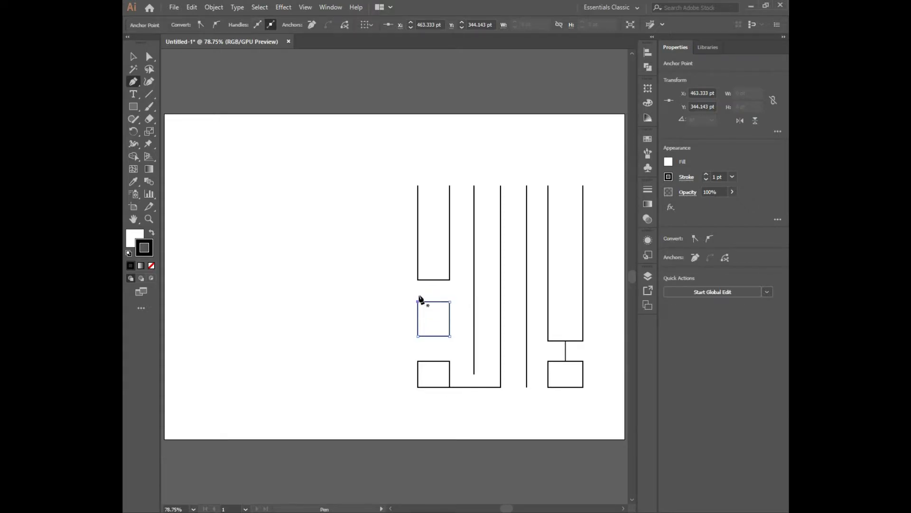
# Join the left U shape's base midpoint to the top of the rectangle below with a vertical line about 40 pt long
pyautogui.click(433, 280)
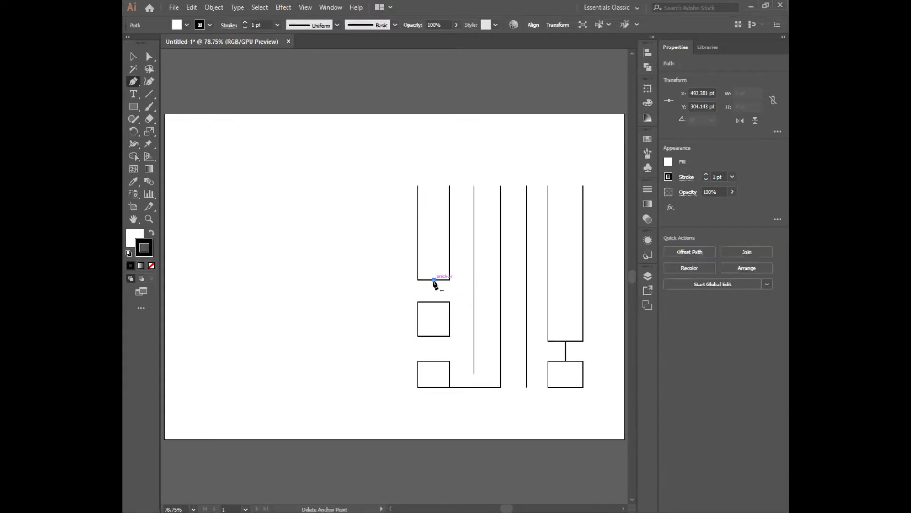
pyautogui.click(434, 302)
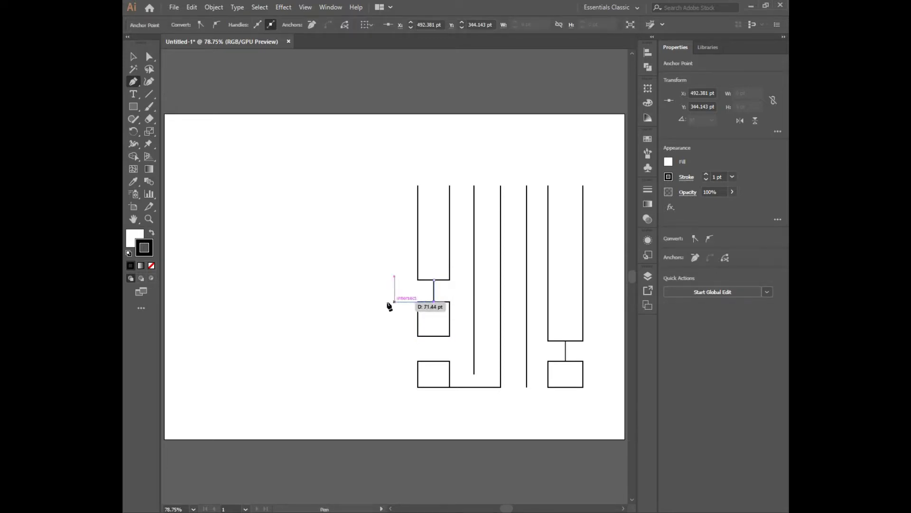
pyautogui.press('v')
# Draw a vertical line about 369 pt long, about 48 pt left of the left U shape, spanning the design's full height
pyautogui.press('p')
pyautogui.click(391, 185)
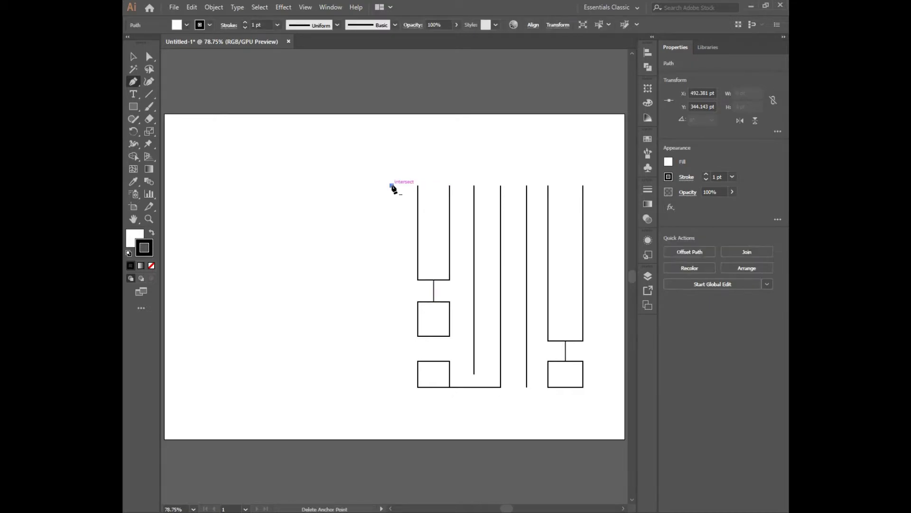
pyautogui.click(392, 387)
pyautogui.press('v')
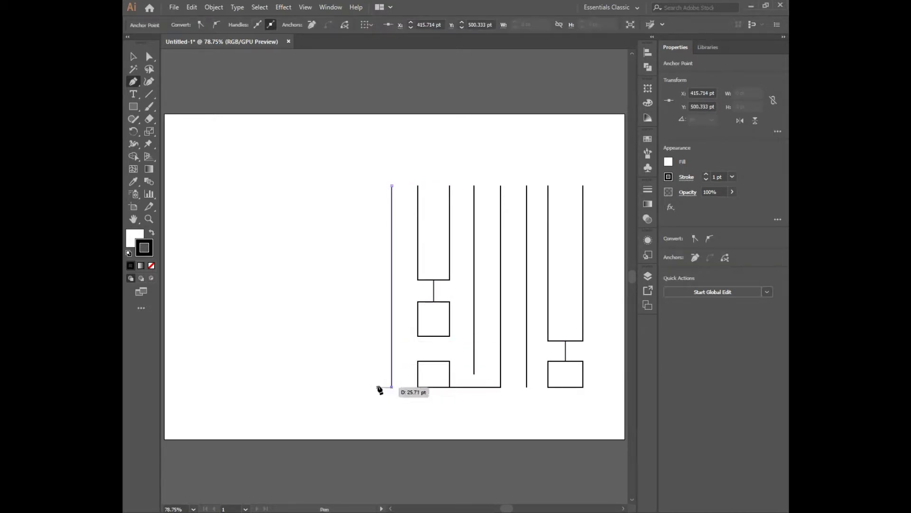
# Draw a path about 50 pt left of the long vertical: down 172 pt, left 186 pt, ending in a closed 68 by 86 pt box
pyautogui.press('p')
pyautogui.moveTo(322, 367); pyautogui.dragTo(353, 365)
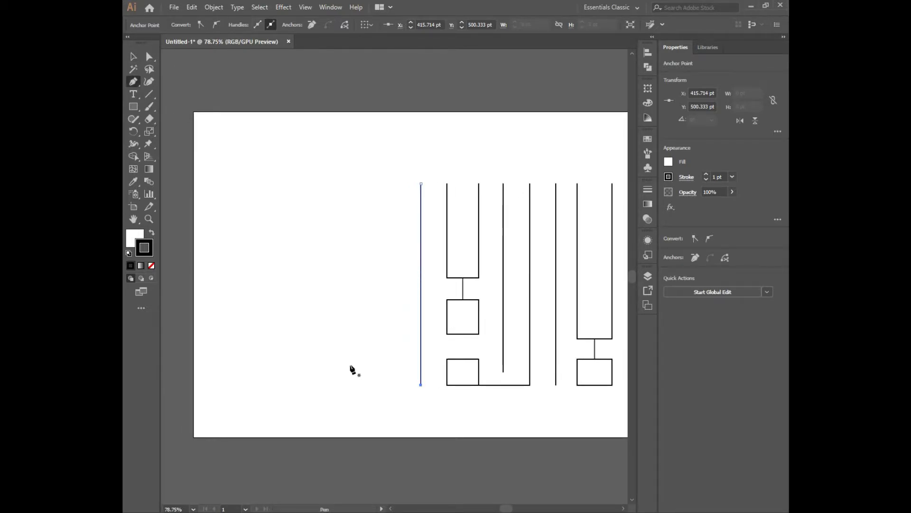
pyautogui.click(394, 183)
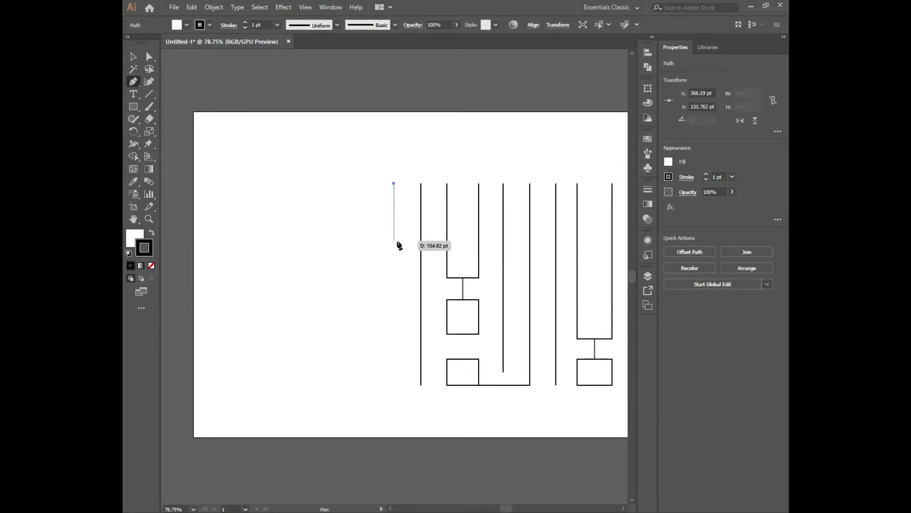
pyautogui.click(394, 278)
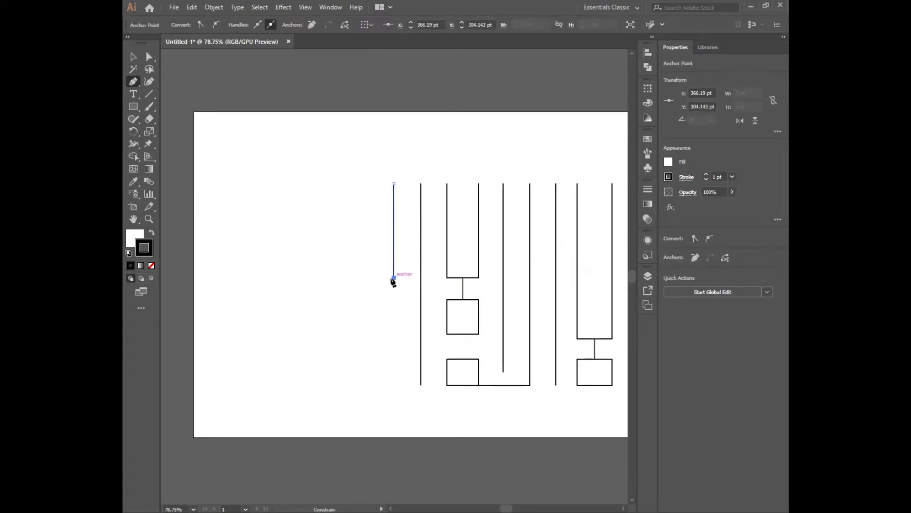
pyautogui.click(293, 277)
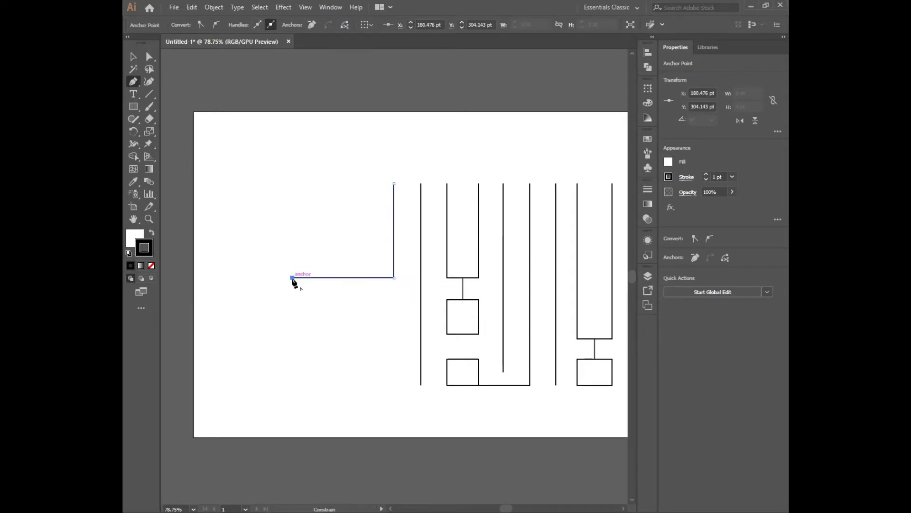
pyautogui.click(292, 230)
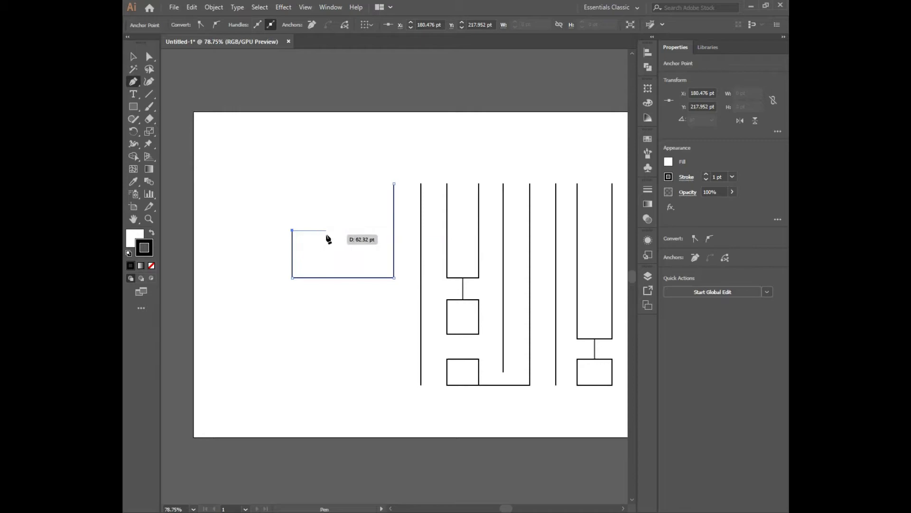
pyautogui.click(329, 231)
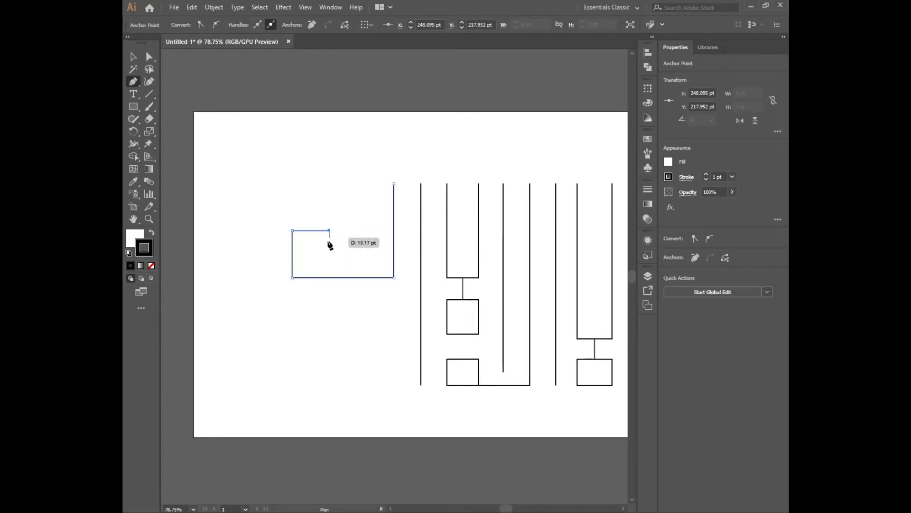
pyautogui.click(329, 278)
pyautogui.press('v')
# Draw a vertical line about 172 pt long from the shared top level to the new path's base, about 59 pt left of its tall side
pyautogui.press('p')
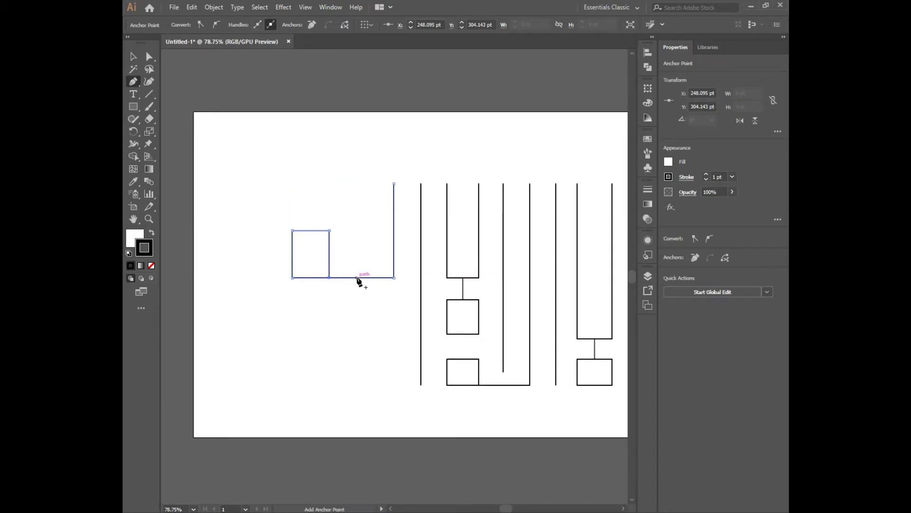
pyautogui.click(361, 183)
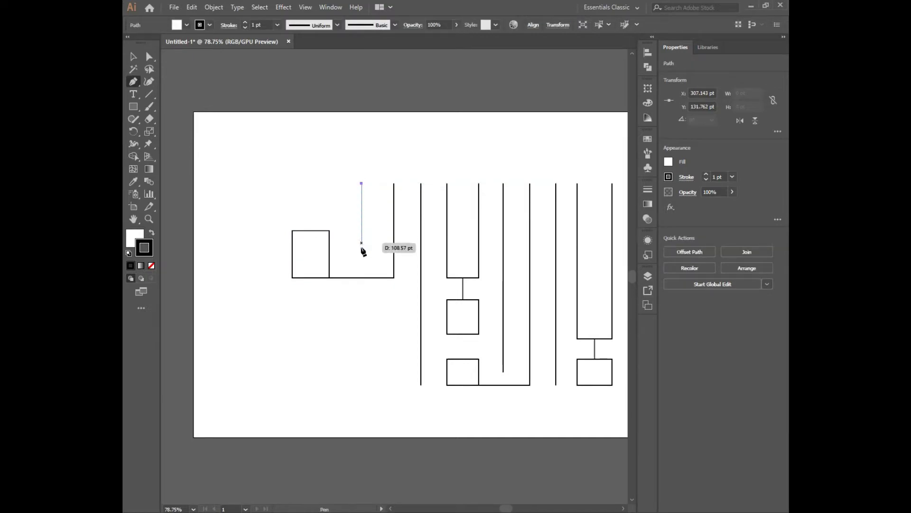
pyautogui.click(362, 278)
pyautogui.press('v')
# Draw a path from above the box's left side, right about 68 pt at the top level and down about 86 pt to its upper-right corner
pyautogui.press('p')
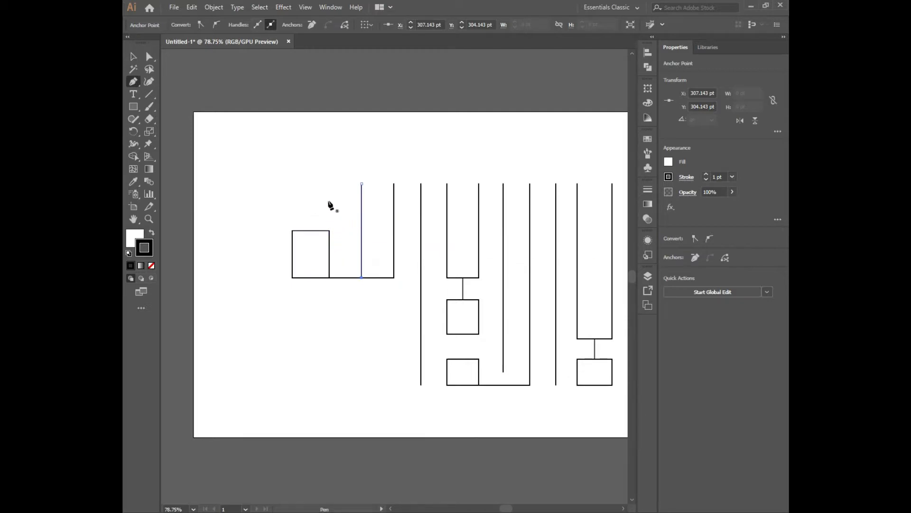
pyautogui.click(292, 183)
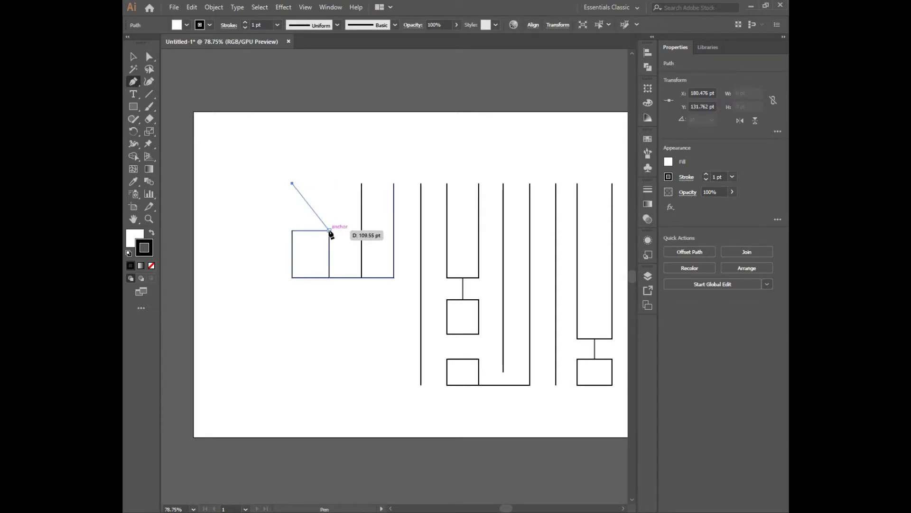
pyautogui.click(330, 184)
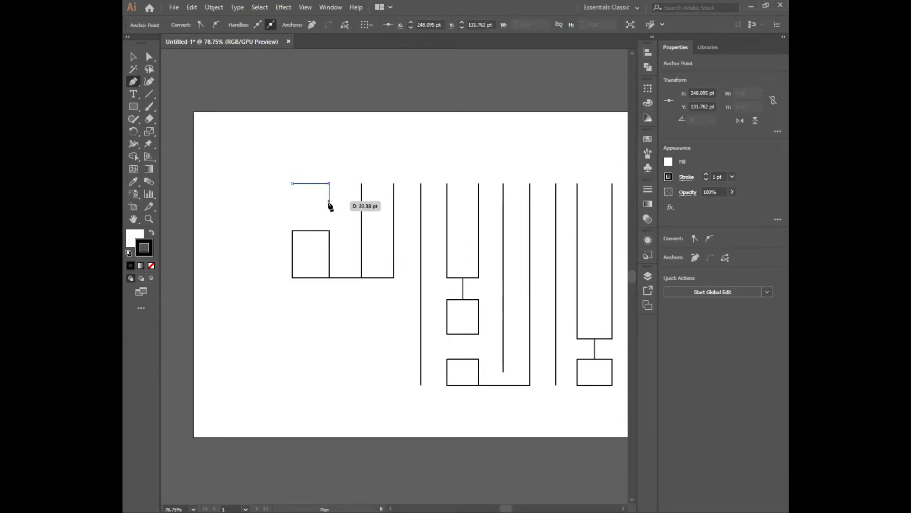
pyautogui.click(329, 230)
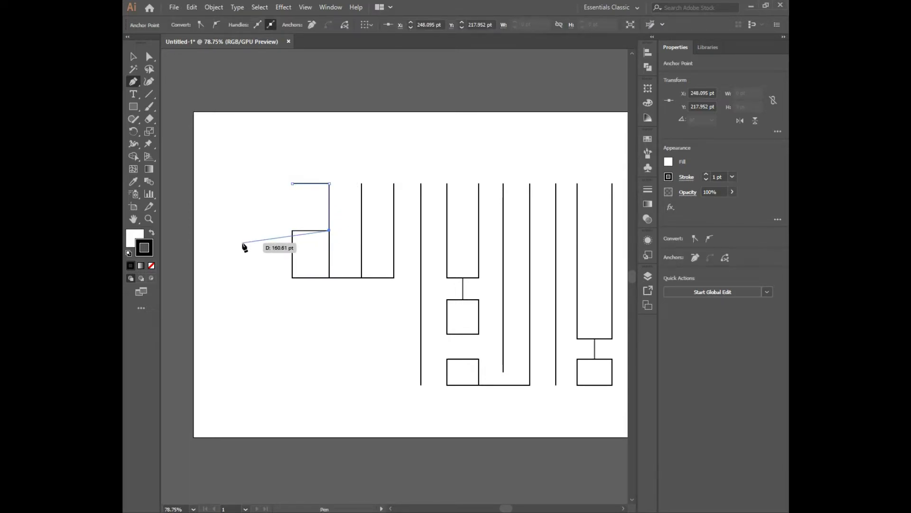
pyautogui.press('v')
# Draw a stepped path from a 186 pt line at the design's base level, rising 48 pt and 46 pt, ending in a closed 59 by 63 pt box
pyautogui.press('p')
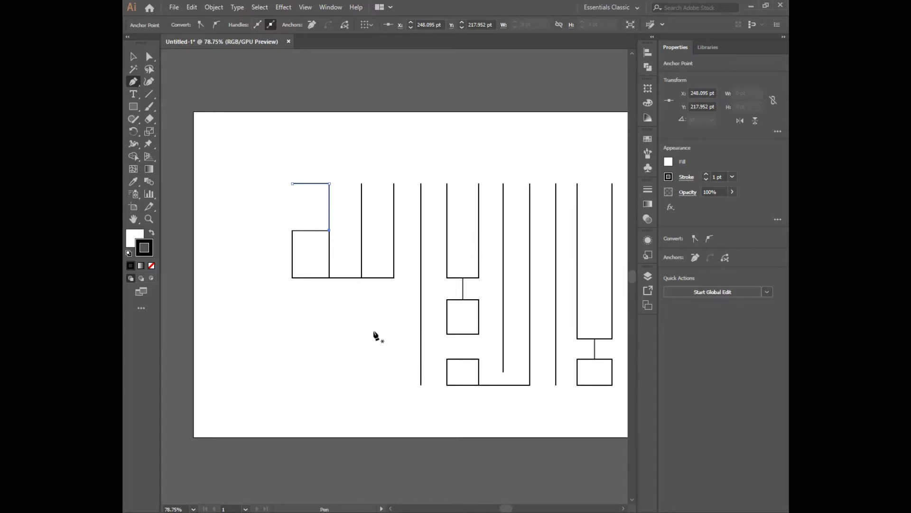
pyautogui.click(292, 385)
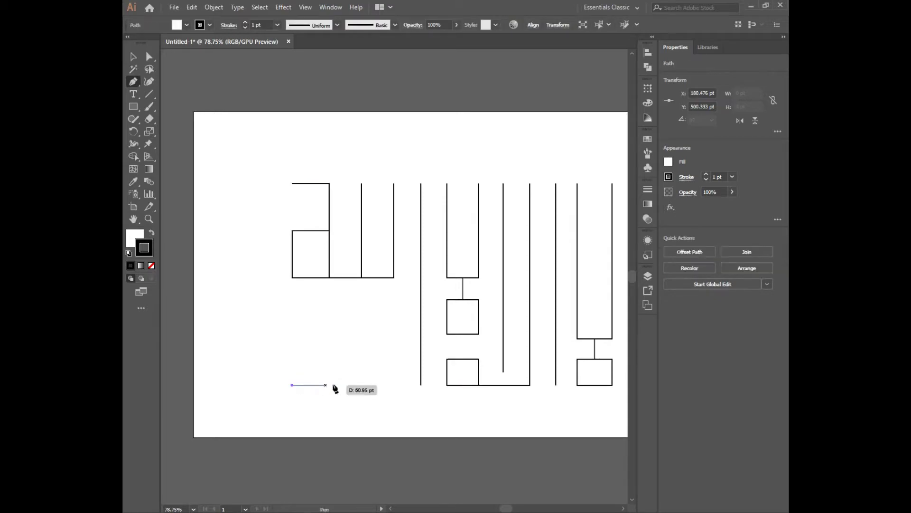
pyautogui.click(394, 385)
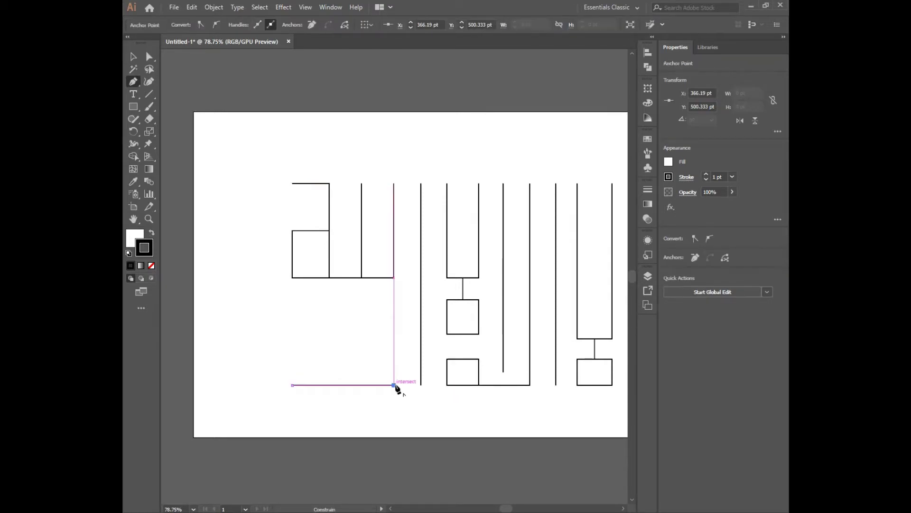
pyautogui.click(394, 359)
pyautogui.click(362, 359)
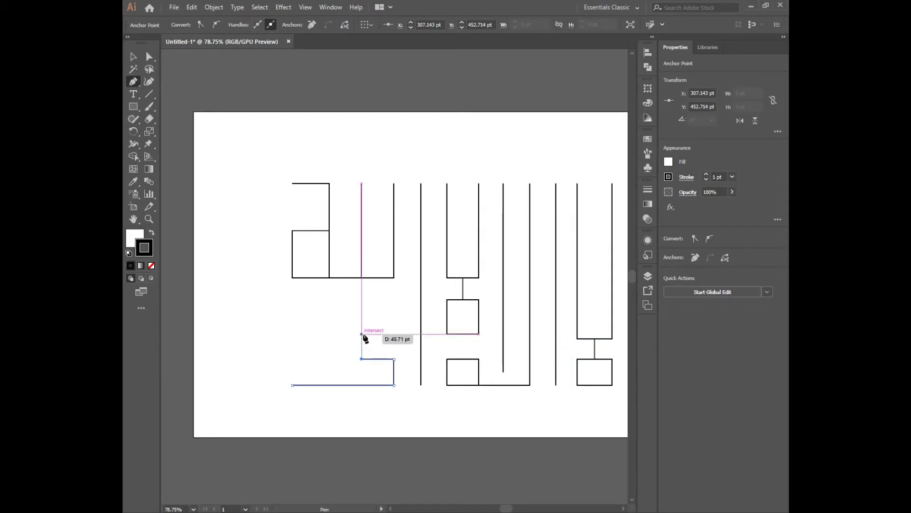
pyautogui.click(362, 334)
pyautogui.click(393, 335)
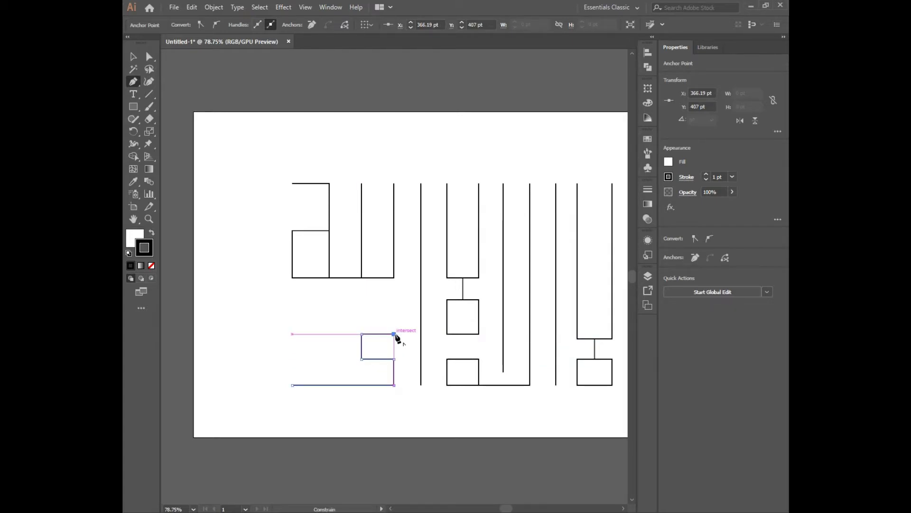
pyautogui.click(394, 300)
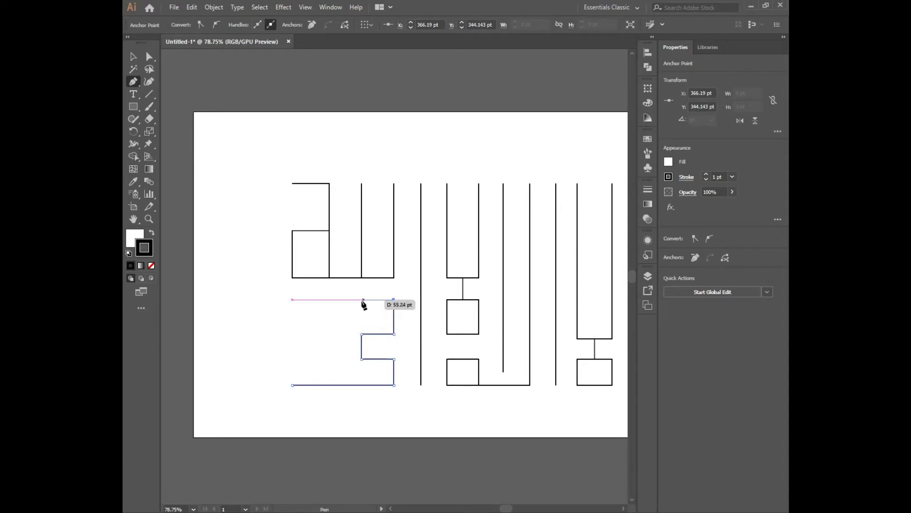
pyautogui.click(361, 299)
pyautogui.click(362, 334)
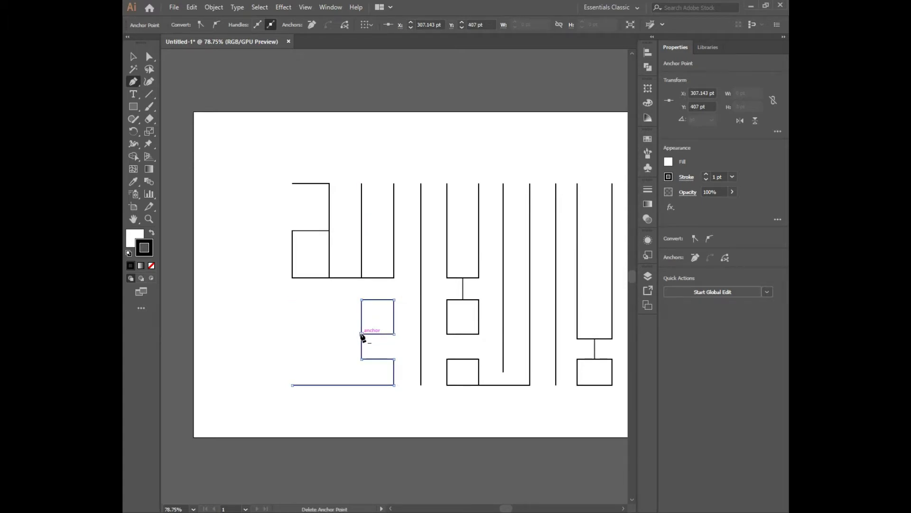
pyautogui.press('v')
# Draw a vertical line about 156 pt long down to the stepped path's base, about 59 pt left of its small box
pyautogui.press('p')
pyautogui.click(330, 299)
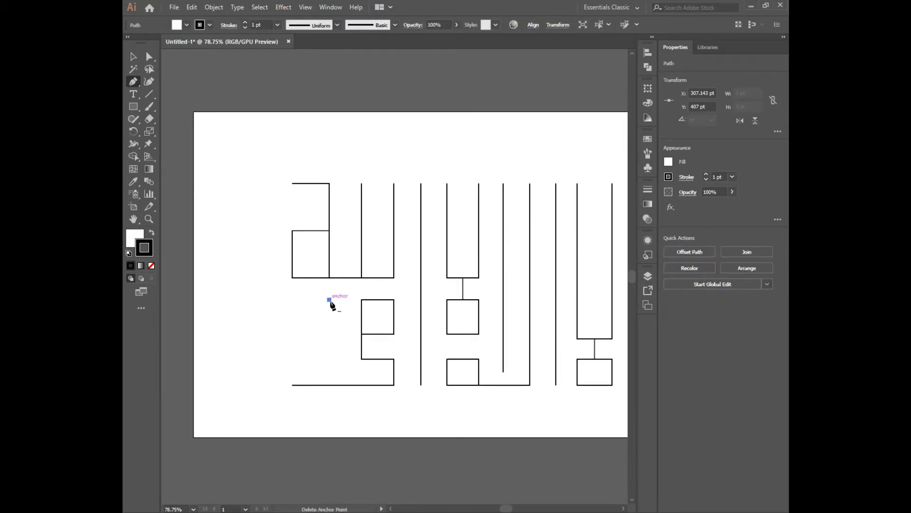
pyautogui.click(329, 385)
pyautogui.press('v')
# Draw an L-shaped path above the baseline's left end, down about 63 pt and right about 68 pt to the short vertical line
pyautogui.press('p')
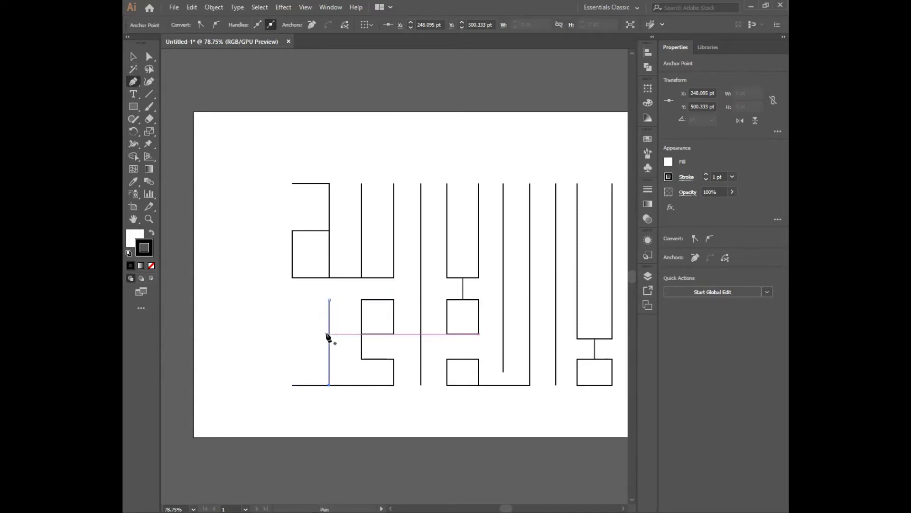
pyautogui.click(291, 300)
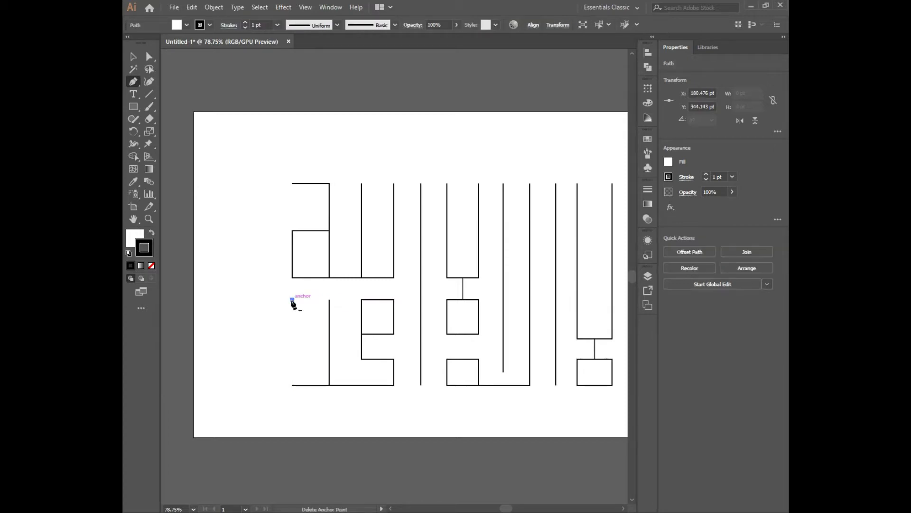
pyautogui.click(291, 333)
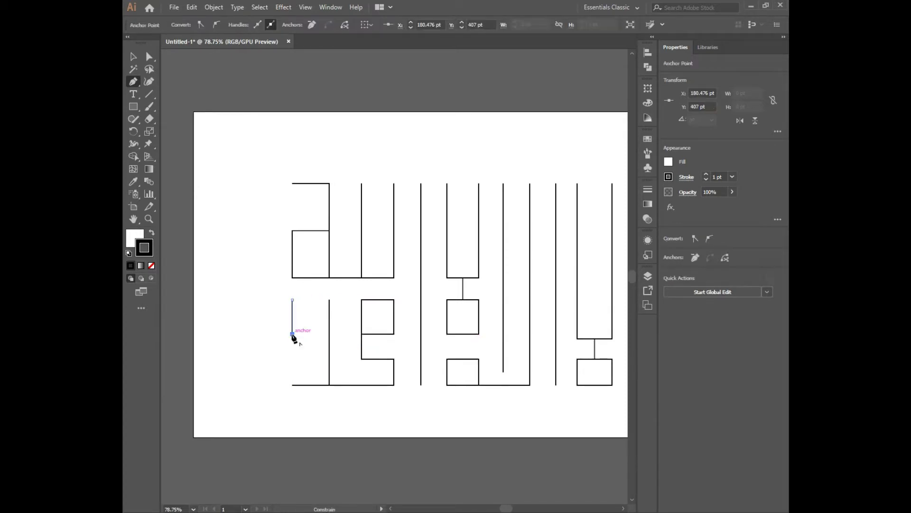
pyautogui.click(329, 333)
pyautogui.moveTo(311, 347); pyautogui.dragTo(244, 385)
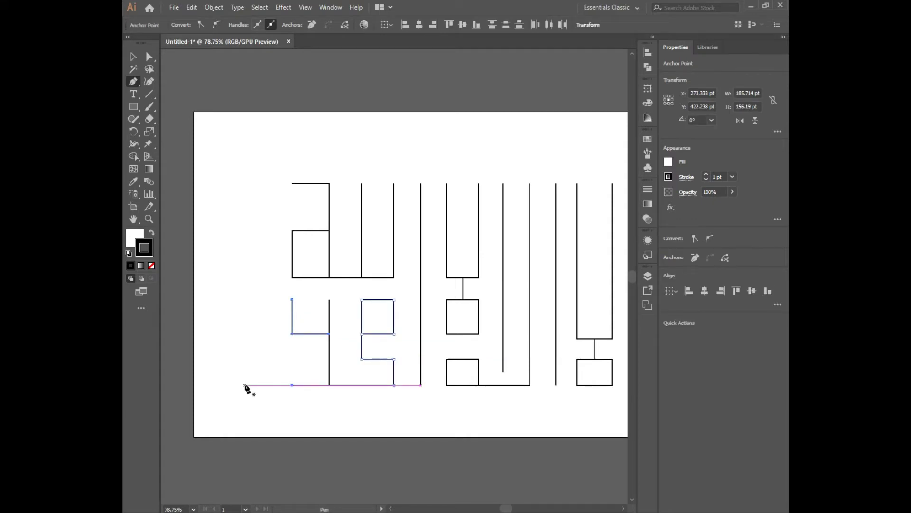
# Extend the stepped path from its left end up about 48 pt and right about 68 pt to the short vertical line
pyautogui.click(292, 385)
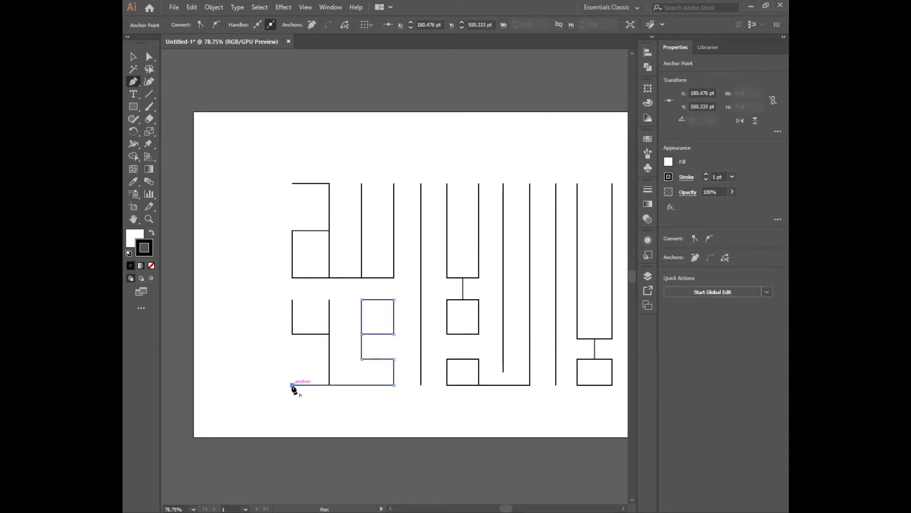
pyautogui.click(292, 359)
pyautogui.click(329, 359)
pyautogui.press('v')
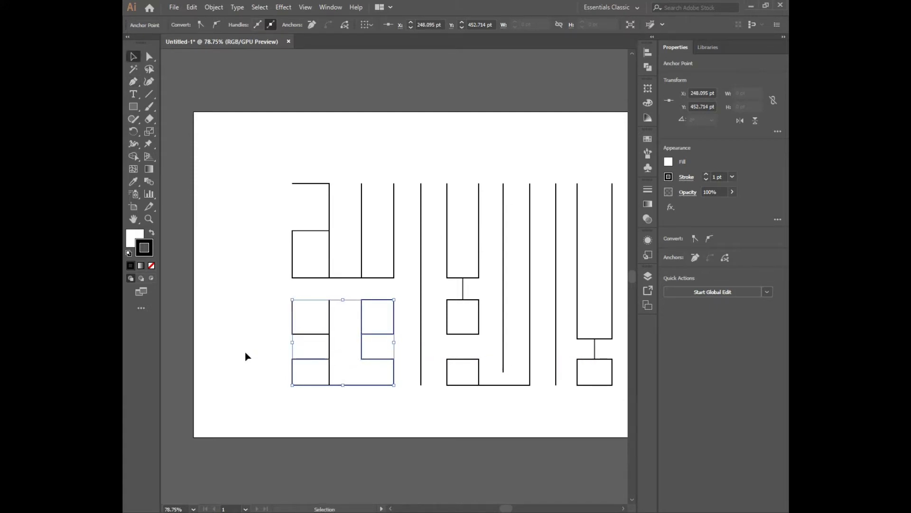
pyautogui.click(245, 351)
# Expand the fill and stroke of the entire line design
pyautogui.press('space')
pyautogui.moveTo(380, 397); pyautogui.dragTo(346, 398)
pyautogui.hotkey('ctrl', 'a')
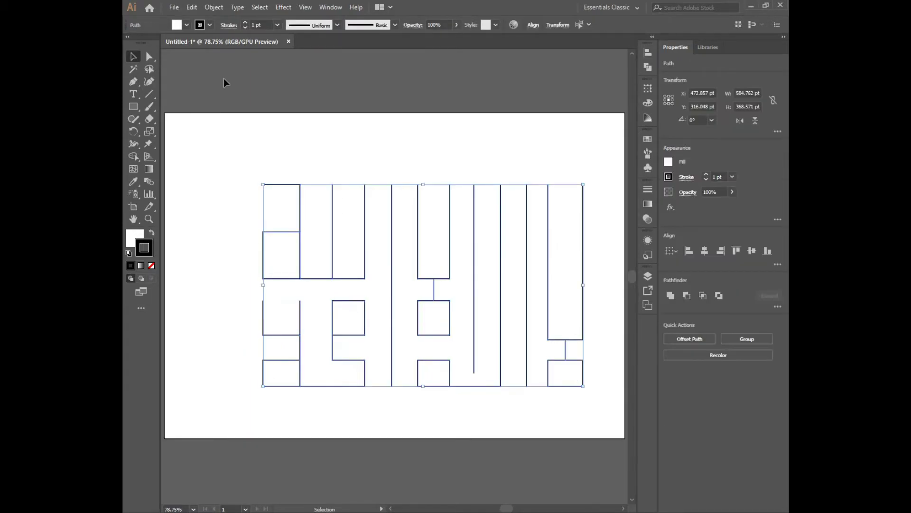
pyautogui.click(214, 8)
pyautogui.click(233, 119)
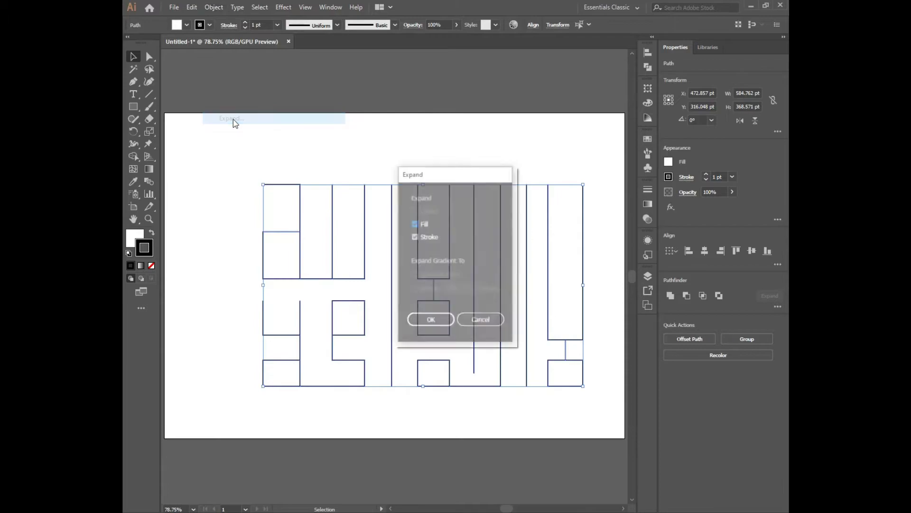
pyautogui.click(431, 321)
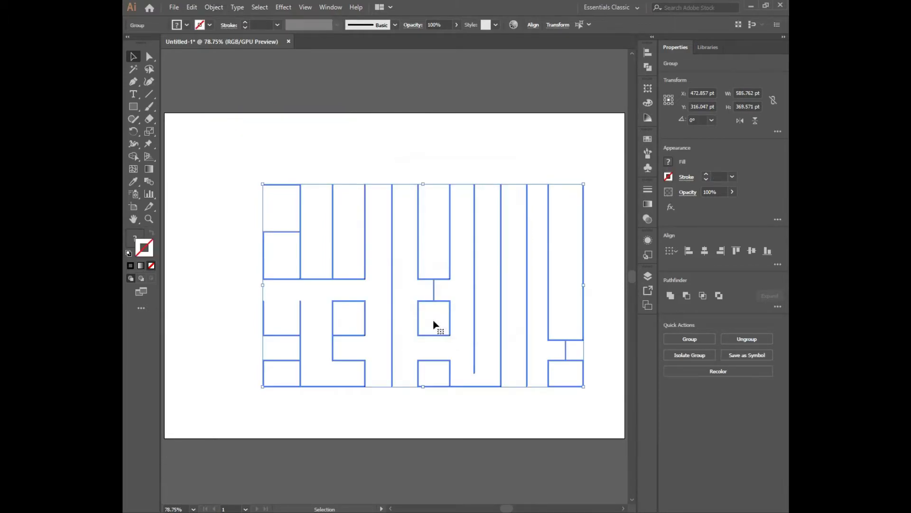
# Scale the whole design proportionally about its center to about 535 by 338 pt and move it about 91 pt to the right
pyautogui.click(239, 343)
pyautogui.hotkey('ctrl', 'a')
pyautogui.moveTo(583, 183)
pyautogui.mouseDown()
pyautogui.moveTo(538, 213)
pyautogui.moveTo(560, 208)
pyautogui.moveTo(551, 204)
pyautogui.moveTo(570, 185)
pyautogui.moveTo(570, 192)
pyautogui.mouseUp()
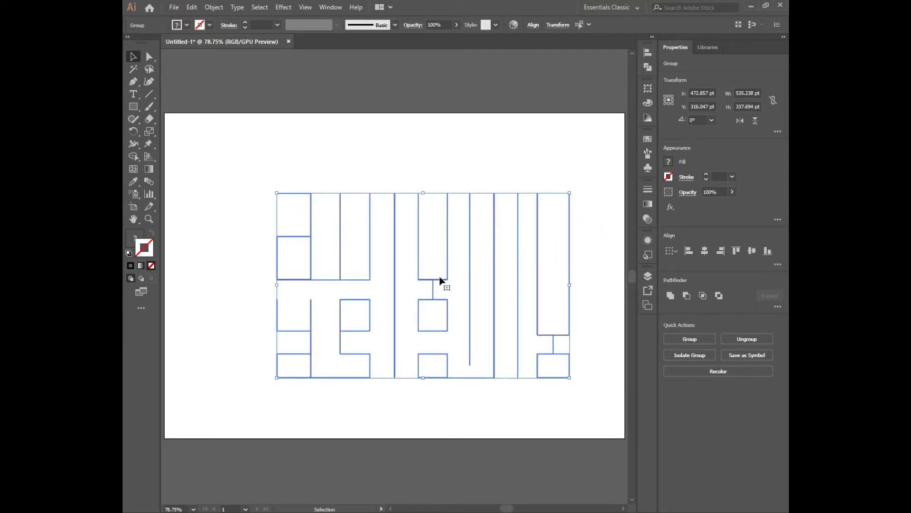
pyautogui.moveTo(461, 285); pyautogui.dragTo(492, 284)
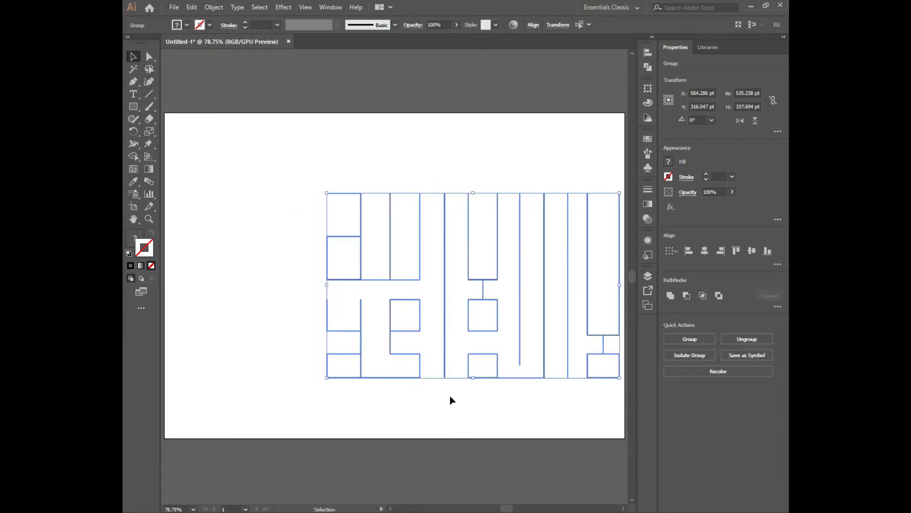
pyautogui.click(474, 397)
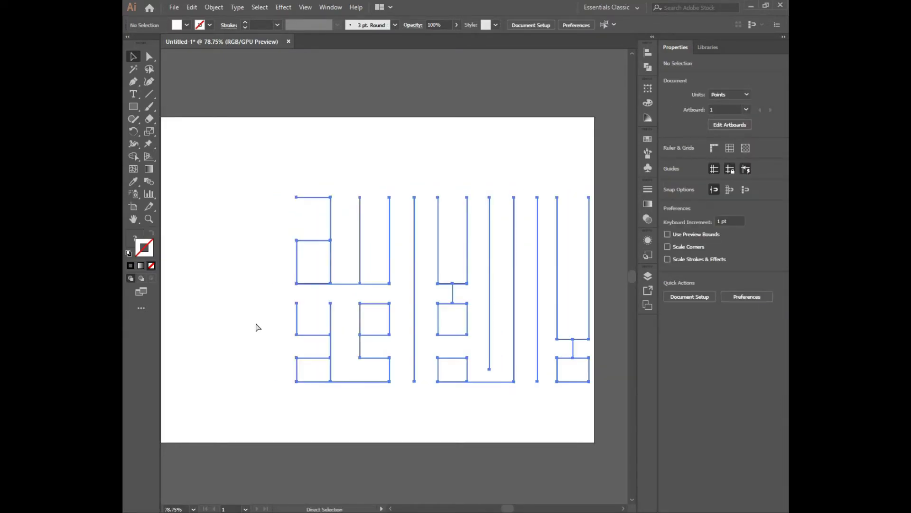
# Scale the whole design down about its center to about 473 by 298 pt and nudge it about 30 pt to the right
pyautogui.press('v')
pyautogui.moveTo(297, 381); pyautogui.dragTo(313, 375)
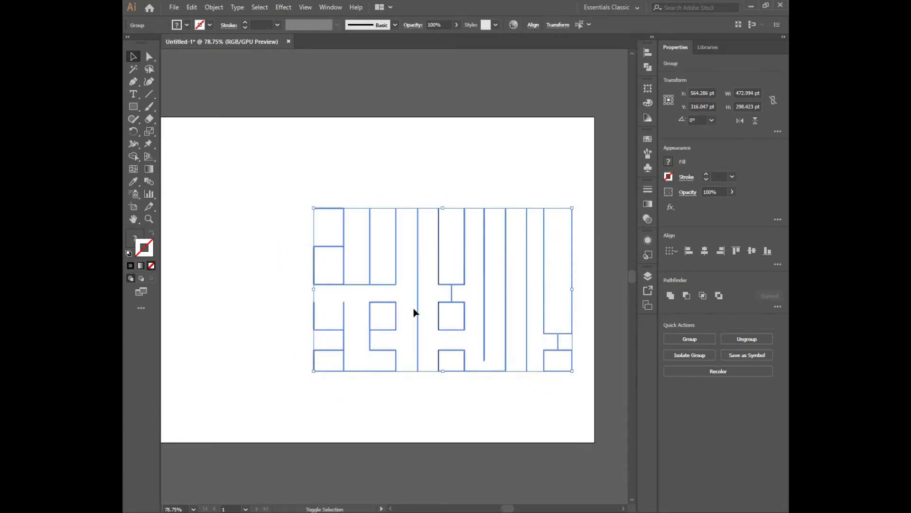
pyautogui.press('ctrl')
pyautogui.hotkey('shift', 'Right')
pyautogui.hotkey('shift', 'Right')
pyautogui.hotkey('shift', 'Right')
pyautogui.click(329, 386)
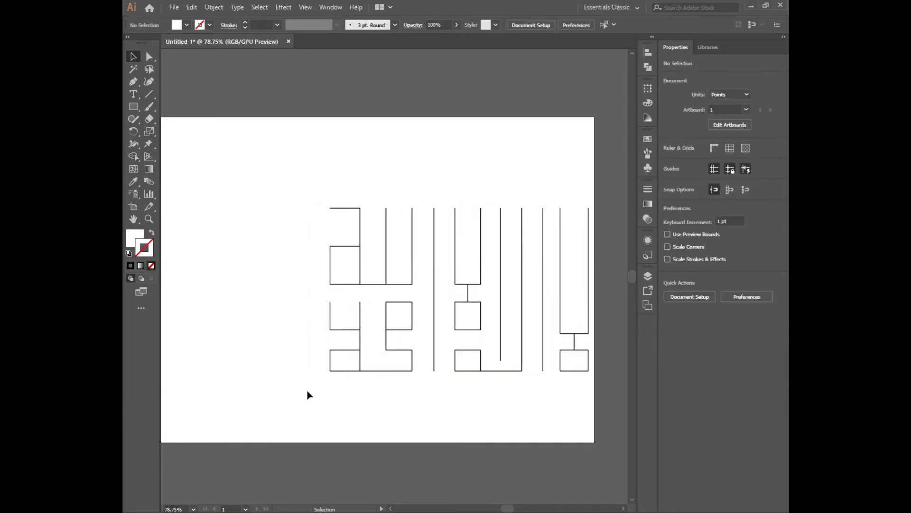
pyautogui.moveTo(275, 383); pyautogui.dragTo(331, 388)
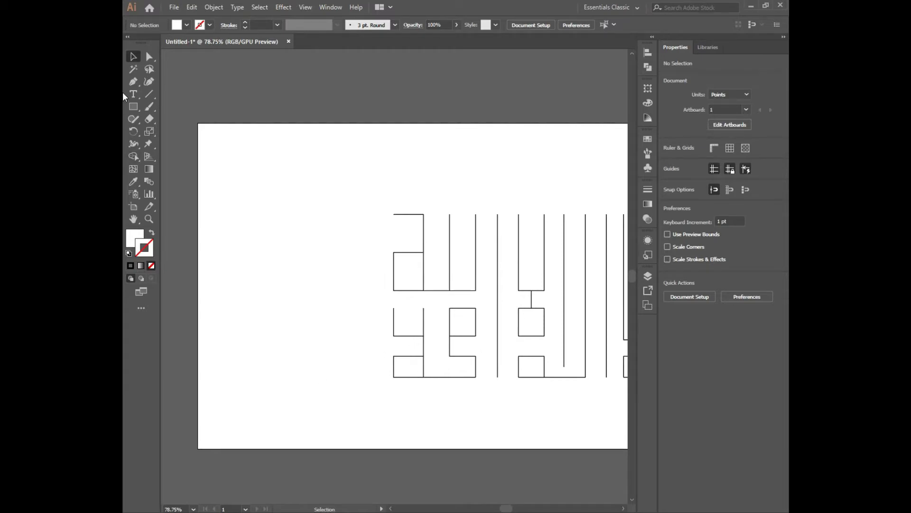
# Draw an L-shaped path about 185 pt tall and 248 pt wide beside the line design's left edge with the Pen tool
pyautogui.press('p')
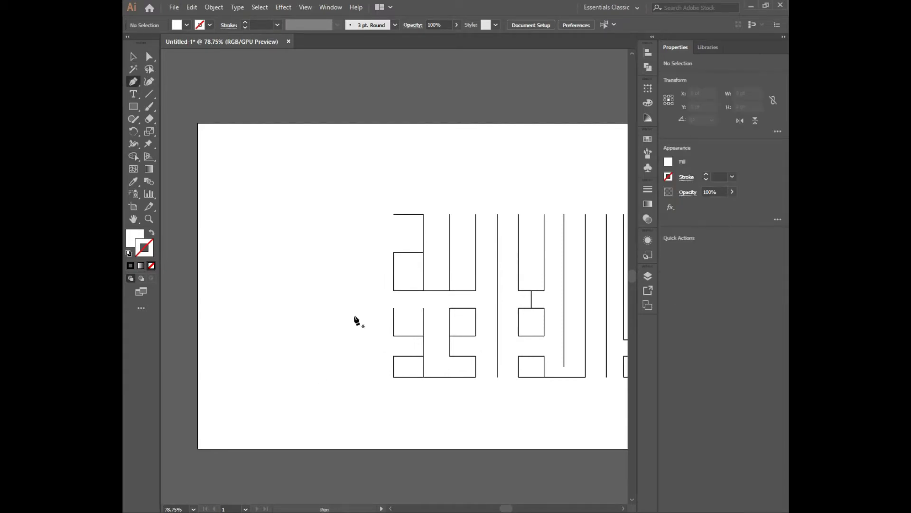
pyautogui.click(371, 214)
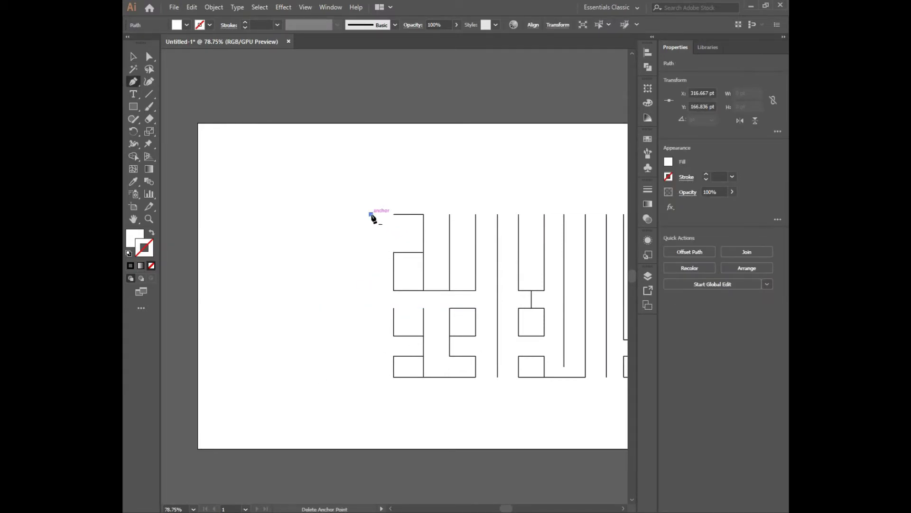
pyautogui.click(371, 314)
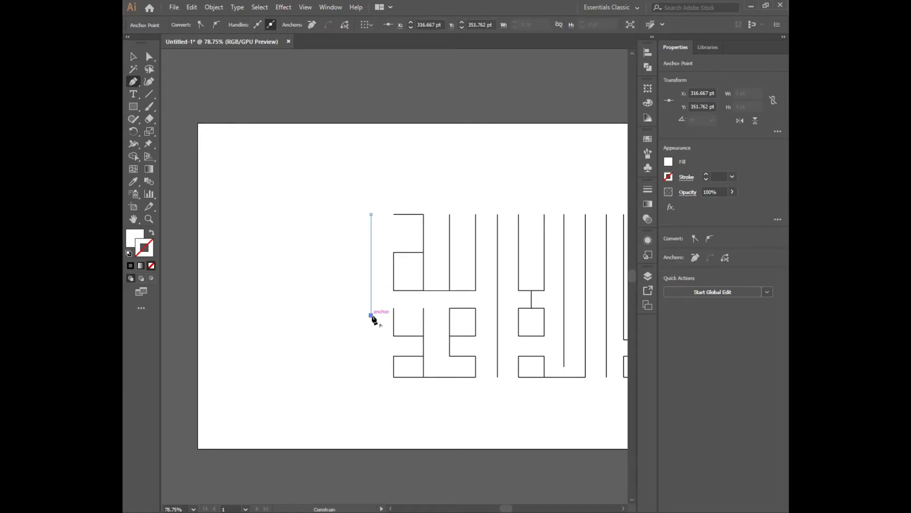
pyautogui.click(235, 315)
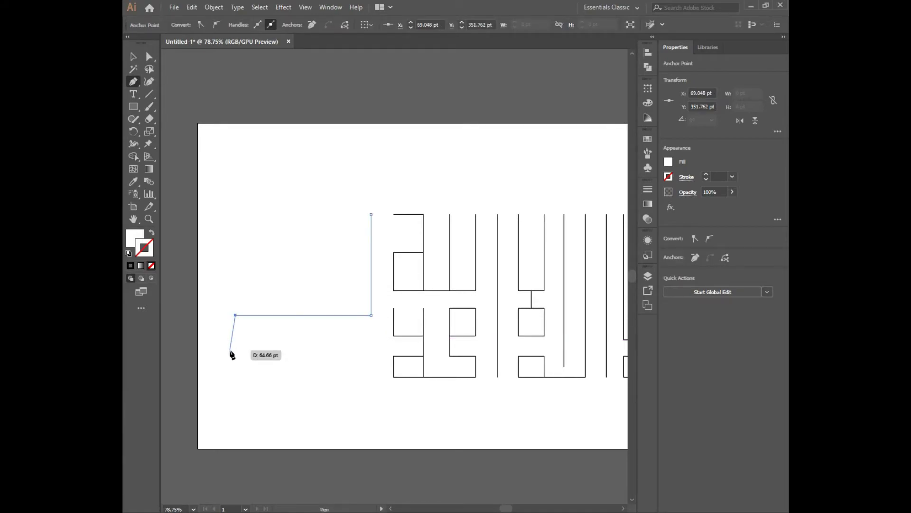
# Set the stroke color of the L-shaped path to near-black #050505 and deselect the path
pyautogui.doubleClick(146, 249)
pyautogui.moveTo(320, 317); pyautogui.dragTo(314, 322)
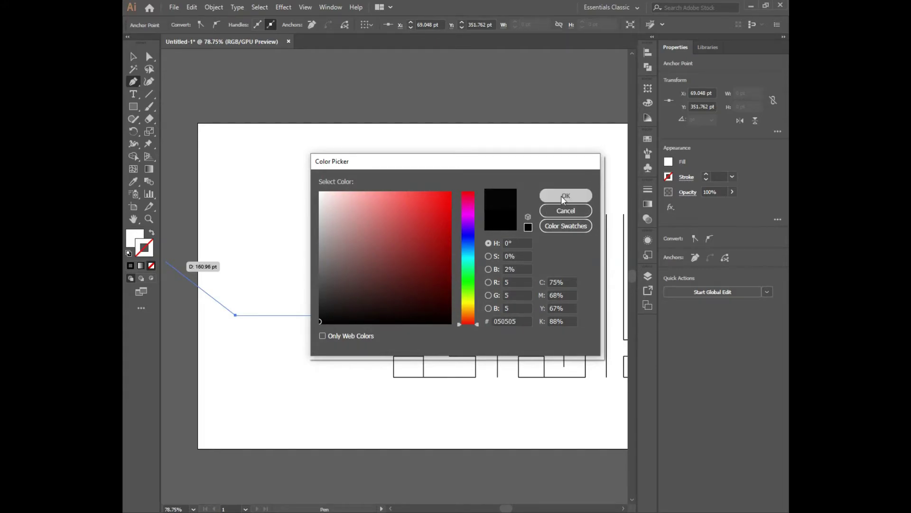
pyautogui.click(566, 195)
pyautogui.press('v')
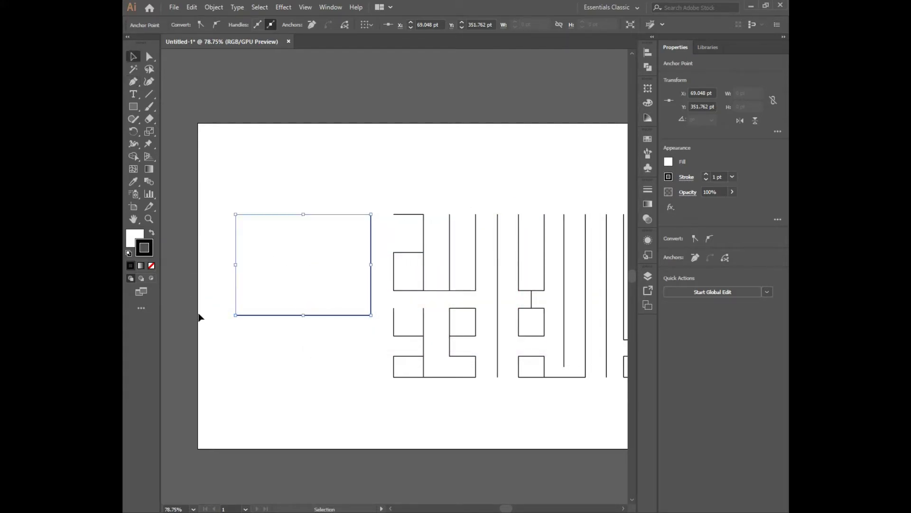
pyautogui.click(234, 361)
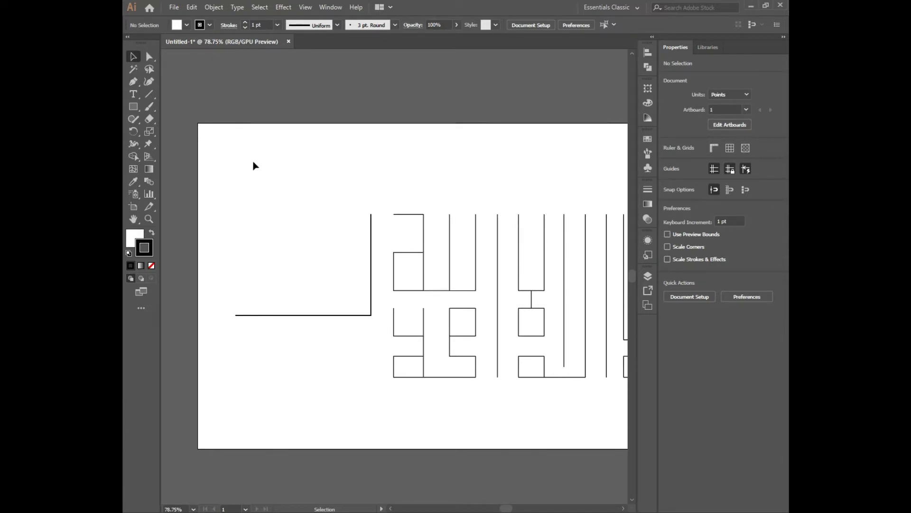
# Draw a vertical line about 140 pt tall just inside the L-shaped path's upright with the Pen tool
pyautogui.click(133, 81)
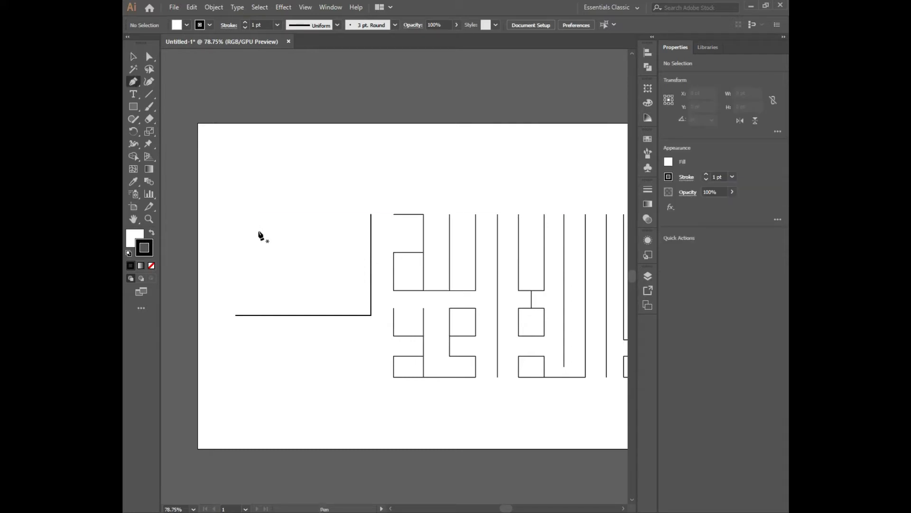
pyautogui.click(347, 214)
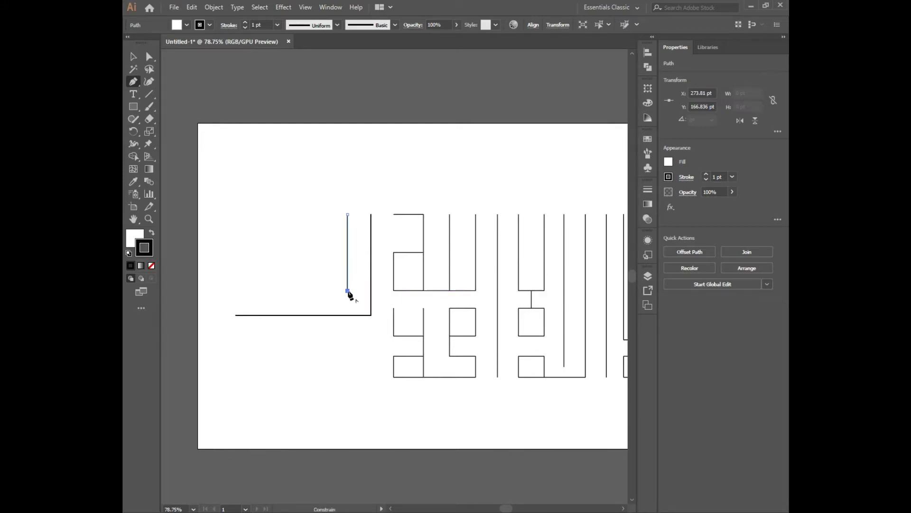
pyautogui.click(347, 290)
pyautogui.click(132, 61)
pyautogui.click(275, 188)
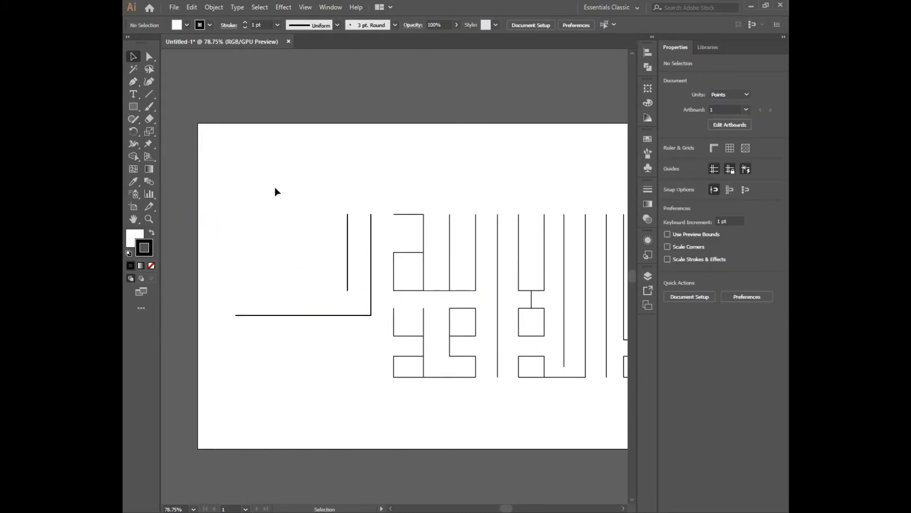
# Copy the upper-left figure of the line design and paste the copy in front of the original
pyautogui.click(424, 276)
pyautogui.moveTo(386, 198); pyautogui.dragTo(479, 292)
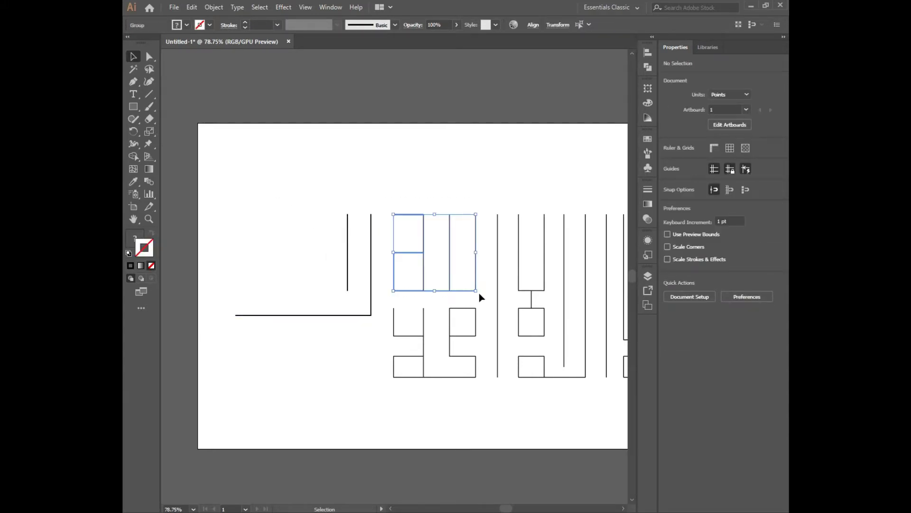
pyautogui.rightClick(457, 272)
pyautogui.click(280, 184)
pyautogui.moveTo(385, 197); pyautogui.dragTo(482, 293)
pyautogui.click(195, 9)
pyautogui.click(209, 57)
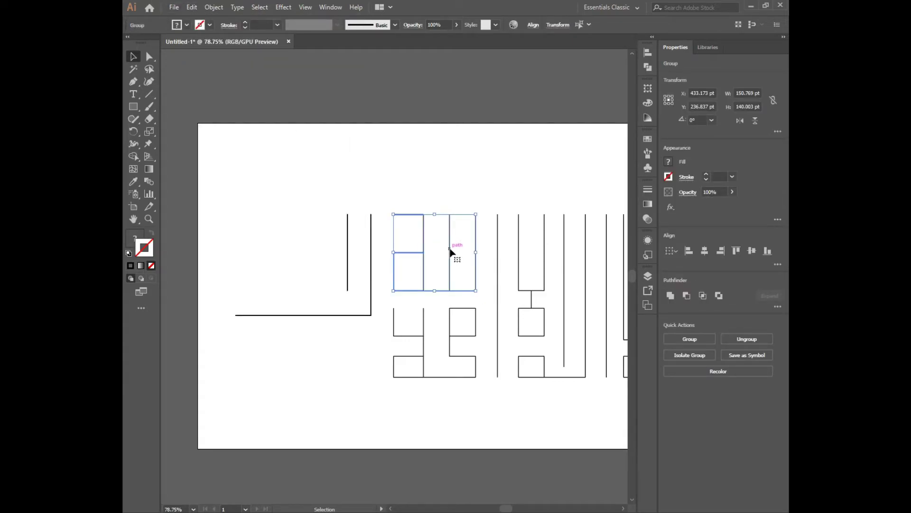
pyautogui.click(192, 7)
pyautogui.click(223, 79)
# Move the pasted figure 270 pt to the left, beside the 140 pt vertical line, and deselect it
pyautogui.hotkey('shift', 'Left')
pyautogui.hotkey('shift', 'Left')
pyautogui.hotkey('shift', 'Left')
pyautogui.hotkey('shift', 'Left')
pyautogui.hotkey('shift', 'Left')
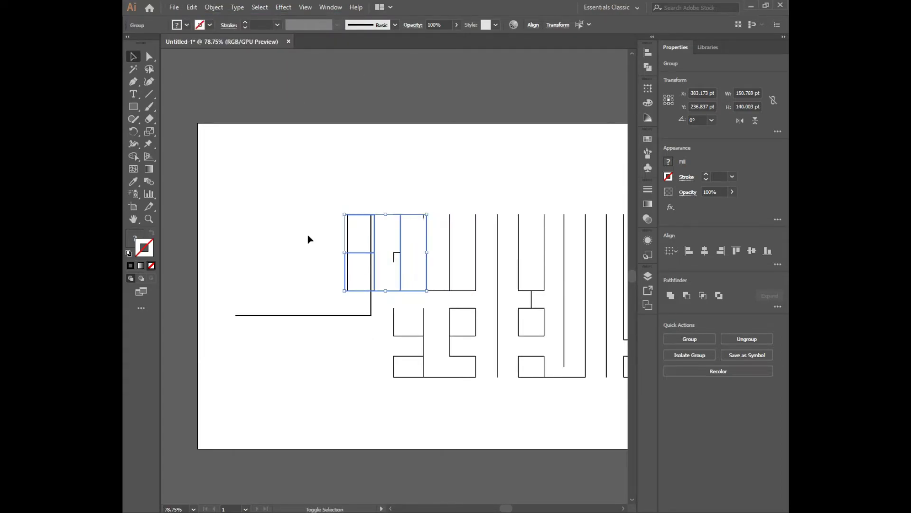
pyautogui.hotkey('shift', 'Left')
pyautogui.hotkey('shift', 'Left')
pyautogui.hotkey('shift', 'Left')
pyautogui.hotkey('shift', 'Left')
pyautogui.hotkey('shift', 'Left')
pyautogui.hotkey('shift', 'Left')
pyautogui.hotkey('shift', 'Left')
pyautogui.hotkey('shift', 'Left')
pyautogui.hotkey('shift', 'Left')
pyautogui.hotkey('shift', 'Left')
pyautogui.hotkey('shift', 'Left')
pyautogui.hotkey('shift', 'Left')
pyautogui.hotkey('shift', 'Left')
pyautogui.hotkey('shift', 'Left')
pyautogui.hotkey('shift', 'Left')
pyautogui.hotkey('shift', 'Left')
pyautogui.hotkey('shift', 'Left')
pyautogui.hotkey('shift', 'Left')
pyautogui.hotkey('shift', 'Left')
pyautogui.hotkey('shift', 'Left')
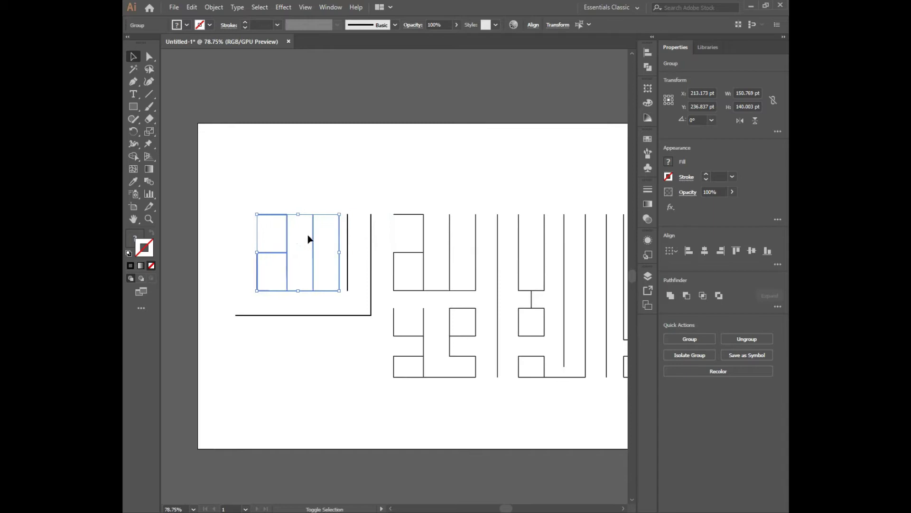
pyautogui.hotkey('shift', 'Left')
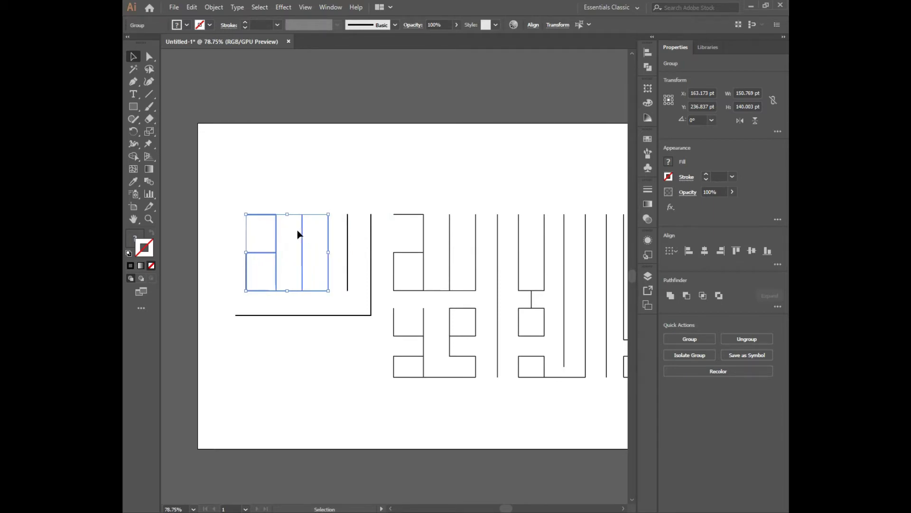
pyautogui.click(322, 374)
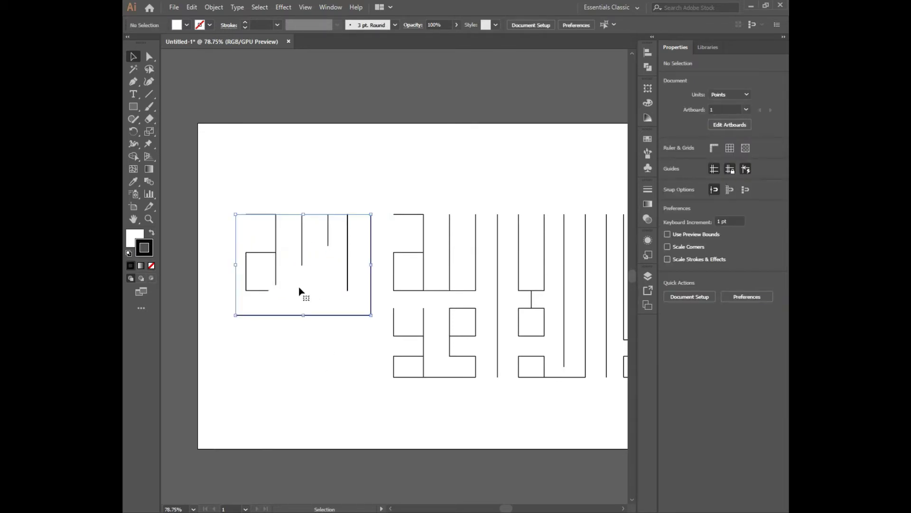
# Bring the pasted figure in front of the L-shaped path's white fill
pyautogui.moveTo(230, 183); pyautogui.dragTo(330, 290)
pyautogui.rightClick(317, 283)
pyautogui.moveTo(371, 385)
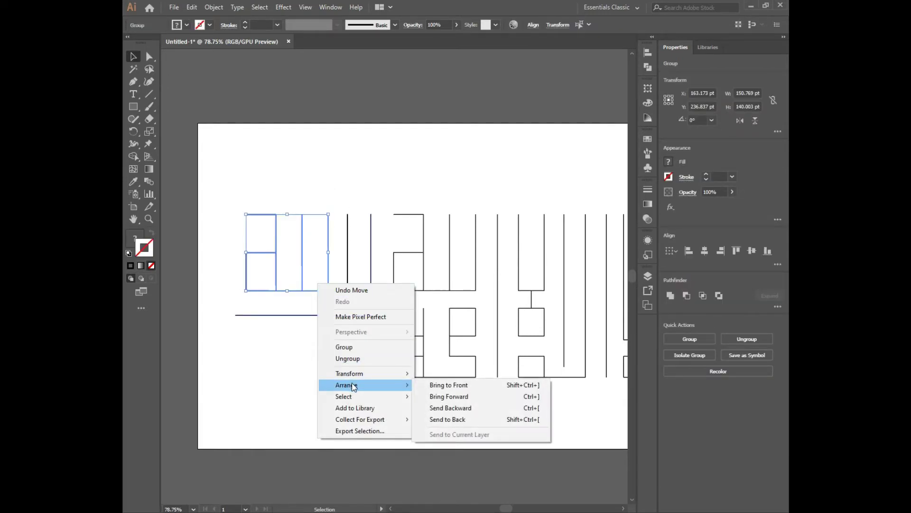
pyautogui.click(452, 391)
pyautogui.click(302, 389)
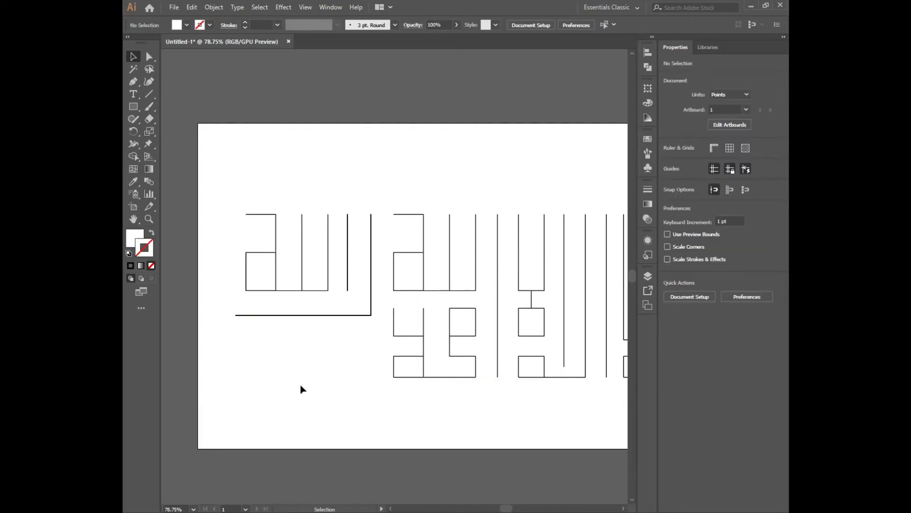
# Nudge the 140 pt vertical line 2 pt to the right and delete the white-filled L-shaped path
pyautogui.click(346, 285)
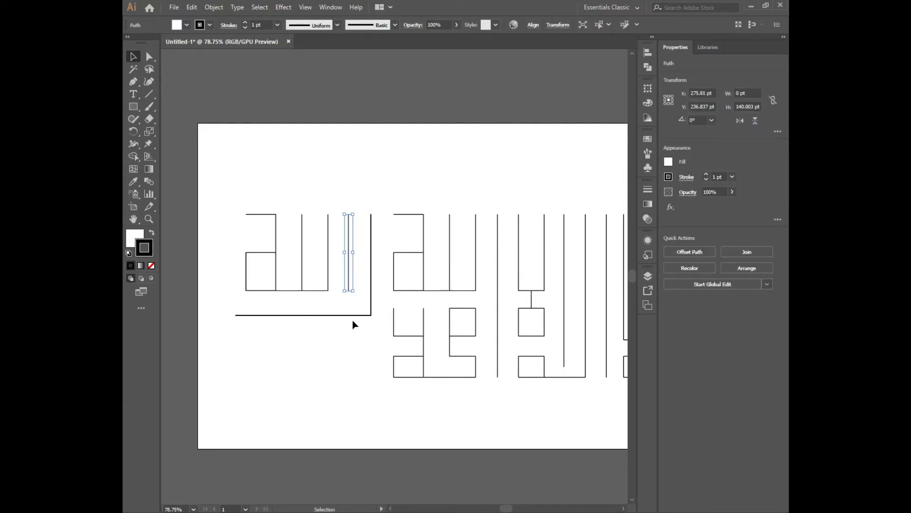
pyautogui.click(339, 337)
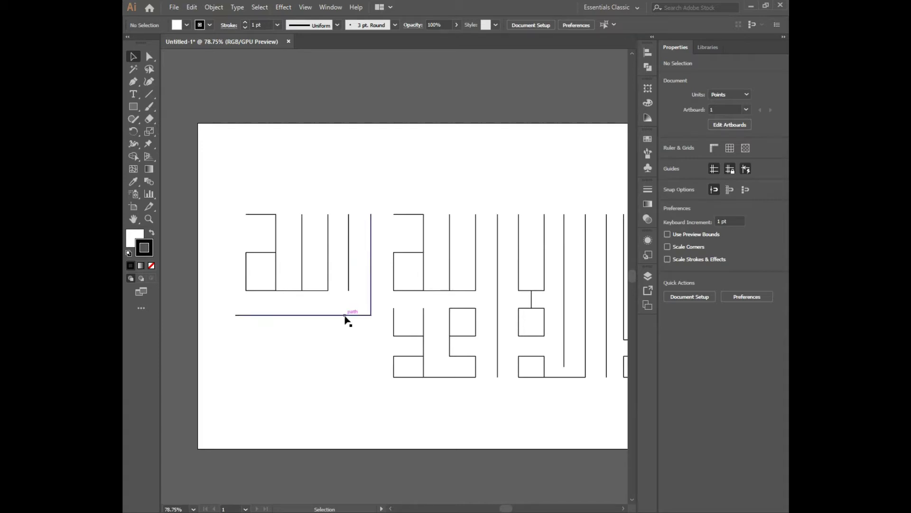
pyautogui.click(345, 316)
pyautogui.press('Delete')
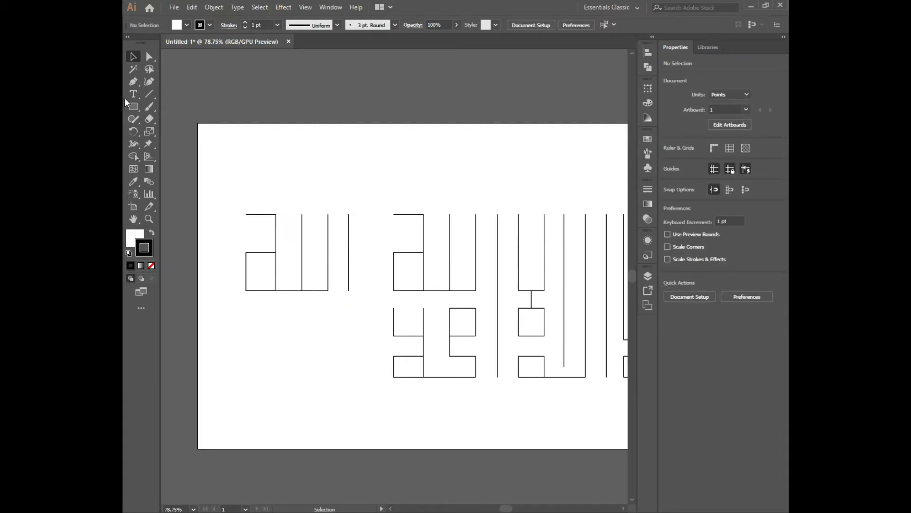
# Draw an unfilled L-shaped path about 172 pt tall and 226 pt wide around the right and bottom of the pasted figure
pyautogui.press('p')
pyautogui.click(370, 214)
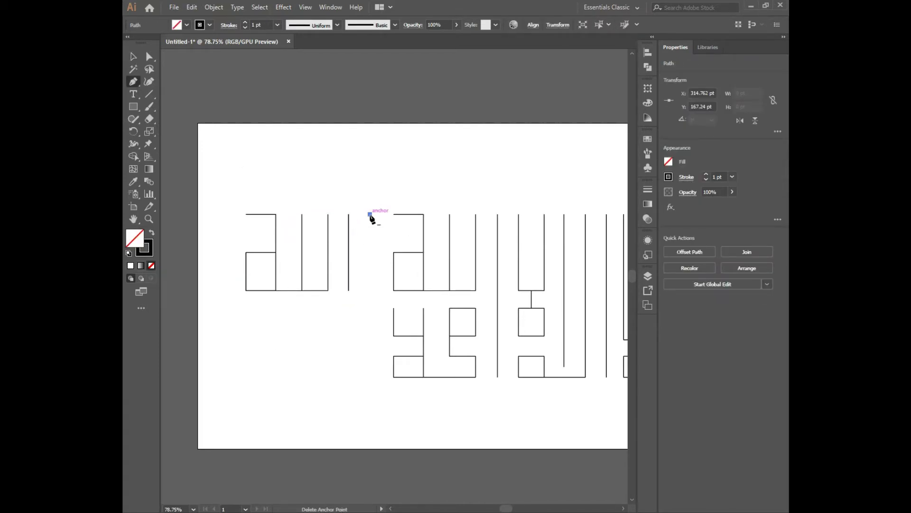
pyautogui.click(370, 308)
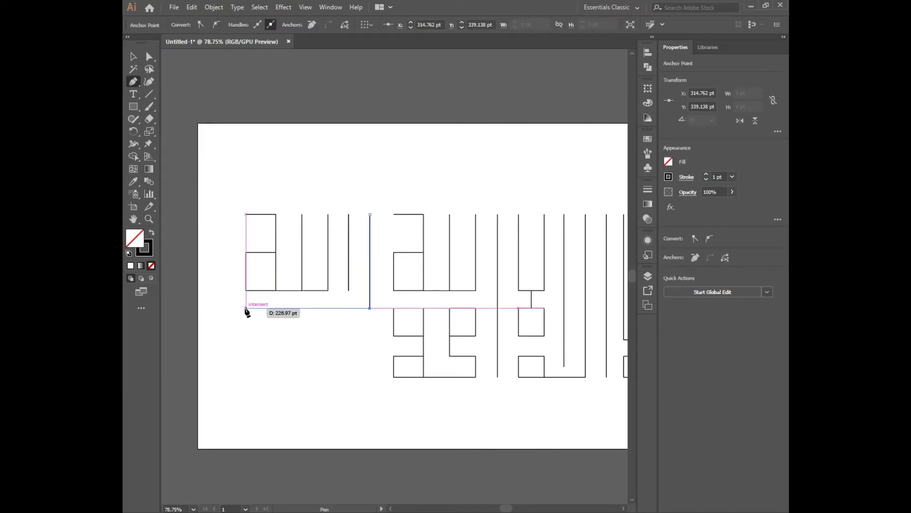
pyautogui.click(246, 308)
pyautogui.click(133, 57)
pyautogui.click(216, 158)
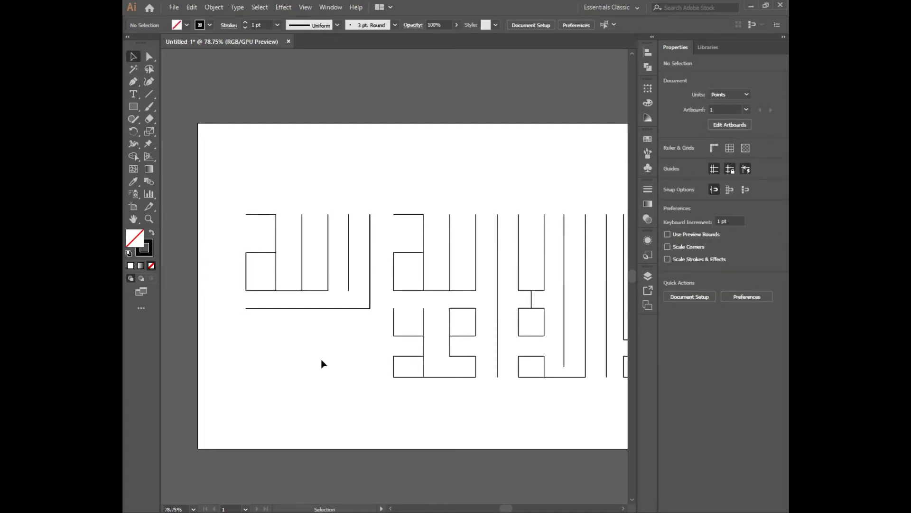
# Draw a second L-shaped path about 101 pt tall and 226 pt wide below the first, ending level with the design's bottom edge
pyautogui.press('p')
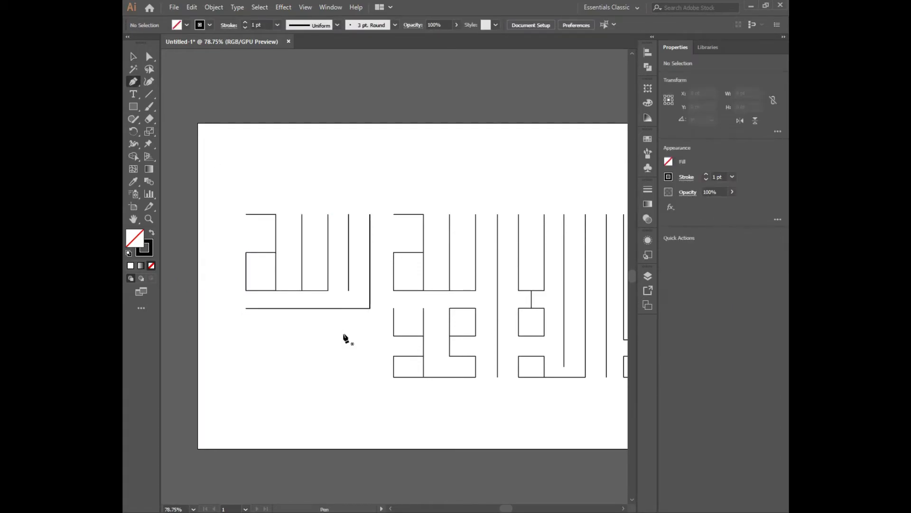
pyautogui.click(370, 323)
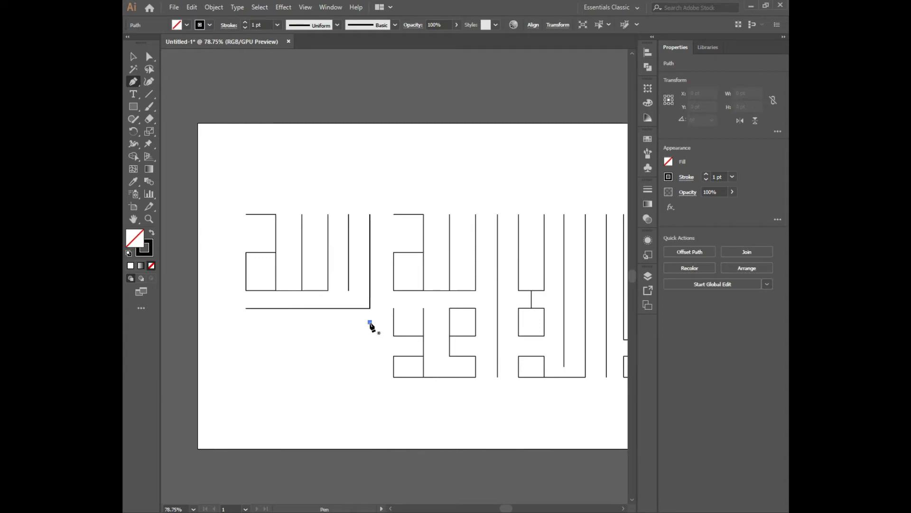
pyautogui.click(369, 377)
pyautogui.click(247, 377)
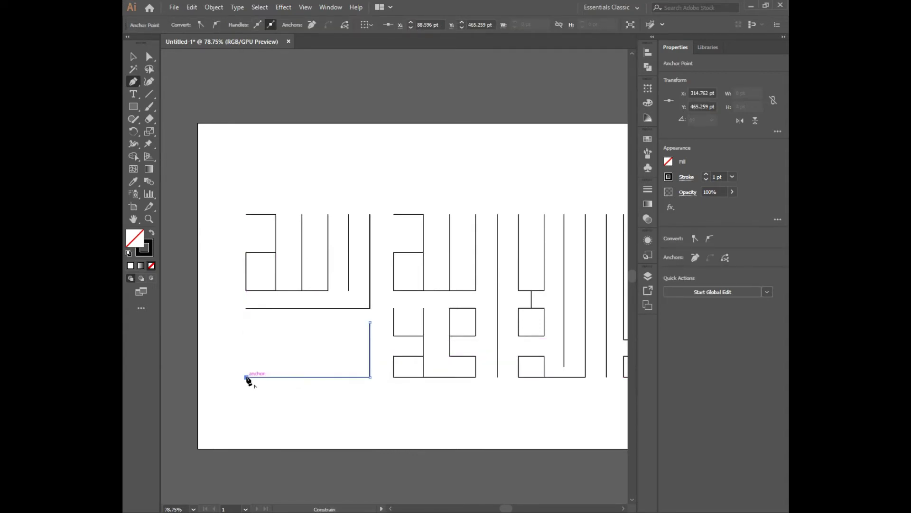
pyautogui.press('v')
# Draw a smaller L-shaped path about 63 pt tall and 133 pt wide inside the lower L-shaped path
pyautogui.press('p')
pyautogui.click(349, 322)
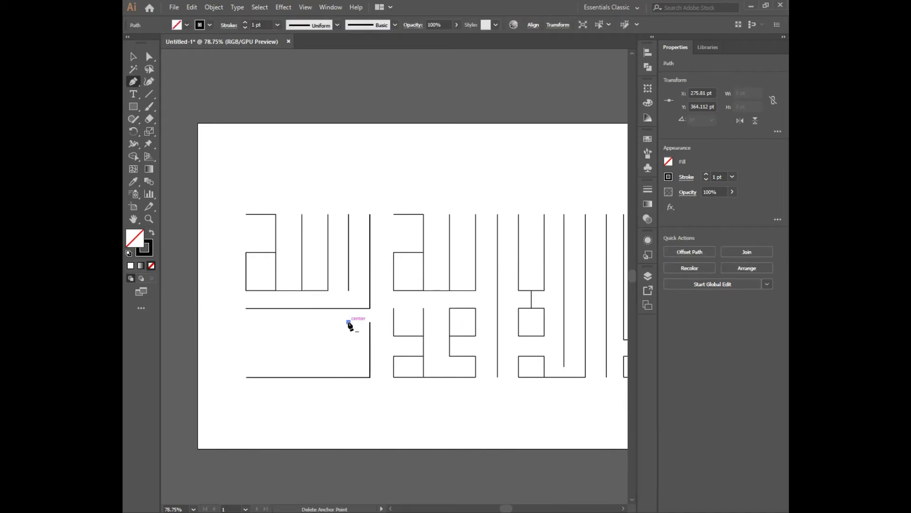
pyautogui.click(349, 356)
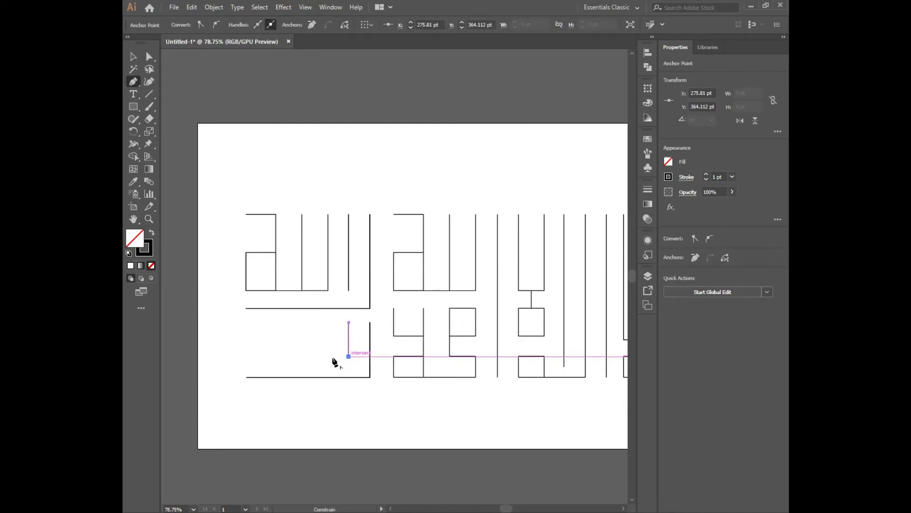
pyautogui.click(276, 355)
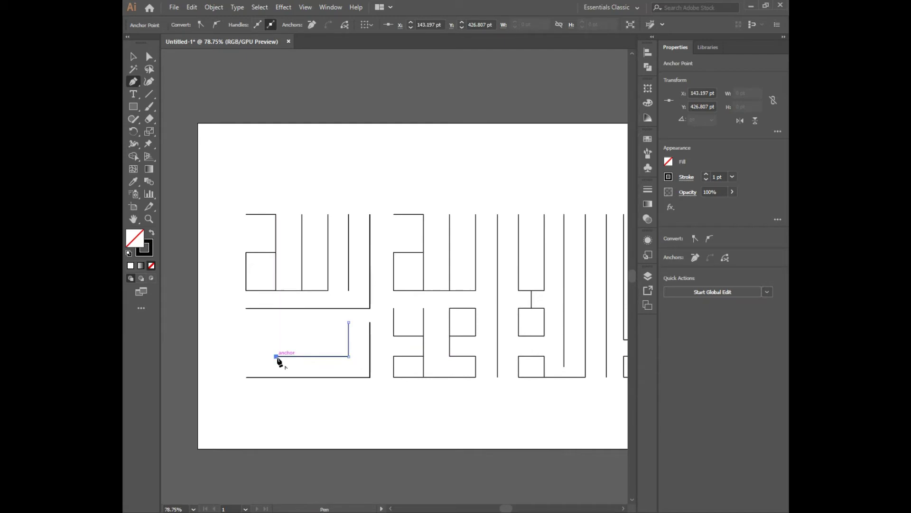
pyautogui.press('v')
# Delete the outer lower L-shaped path and redraw it about 101 pt tall and 125 pt wide
pyautogui.click(291, 380)
pyautogui.press('p')
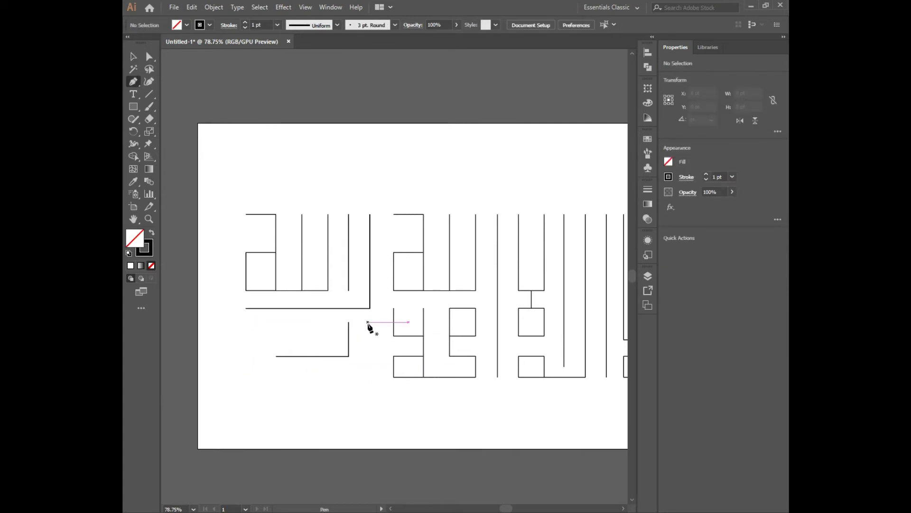
pyautogui.click(369, 322)
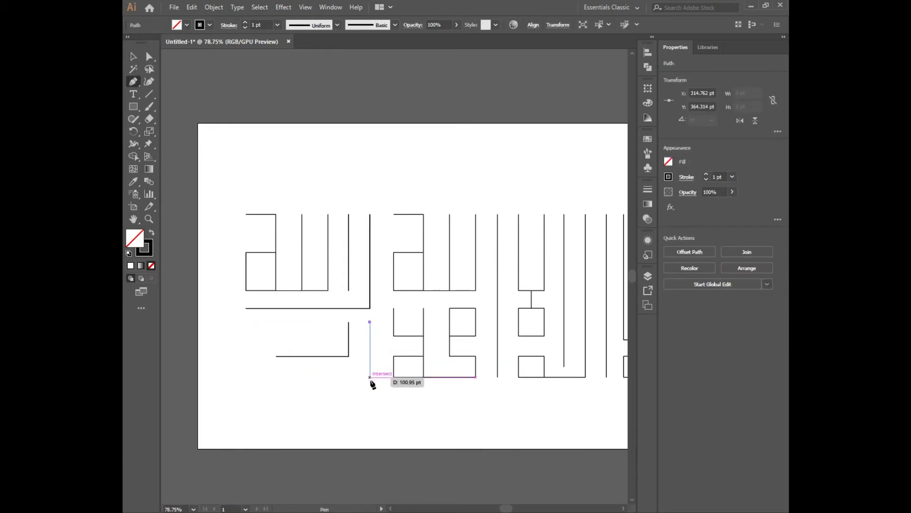
pyautogui.click(370, 377)
pyautogui.click(301, 377)
pyautogui.press('v')
# Draw a vertical line about 62 pt tall down to the horizontal arm of the smaller L-shaped path
pyautogui.press('p')
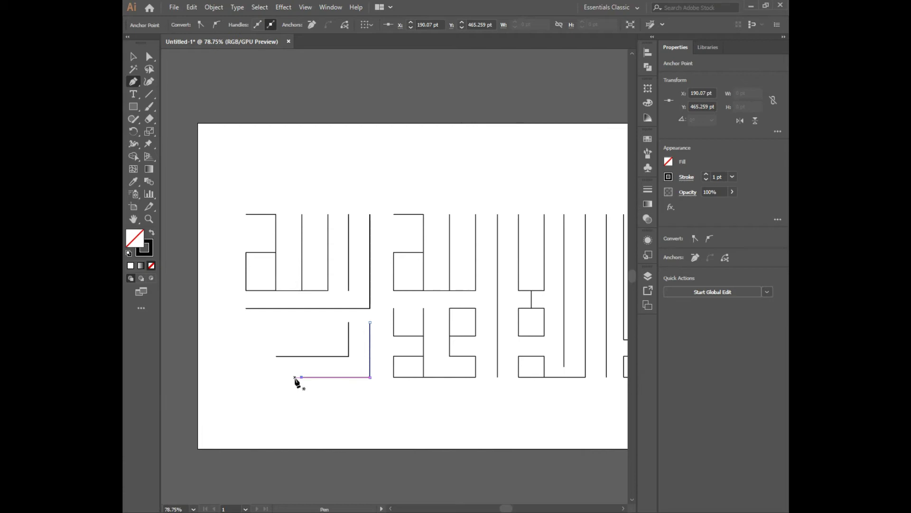
pyautogui.click(328, 322)
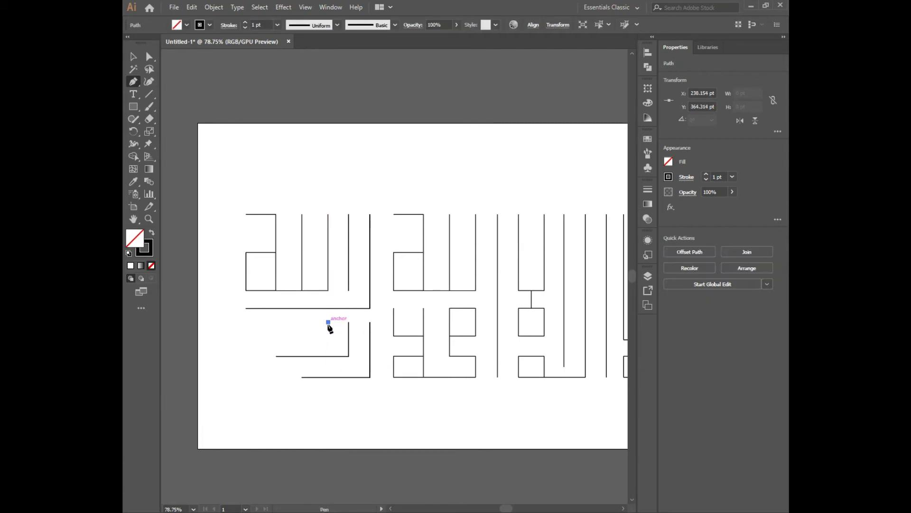
pyautogui.click(328, 355)
pyautogui.press('Escape')
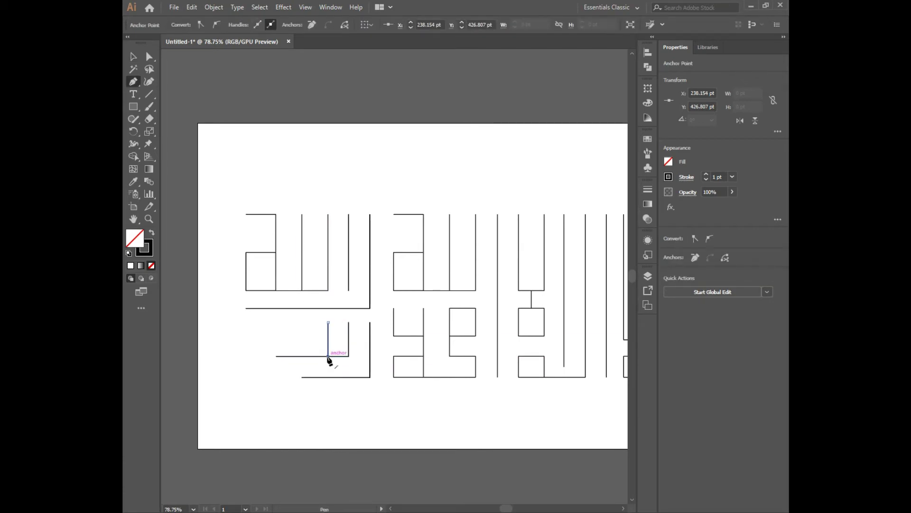
# Draw another vertical line about 63 pt tall farther left, ending on the horizontal arm of the smaller L-shaped path
pyautogui.click(301, 322)
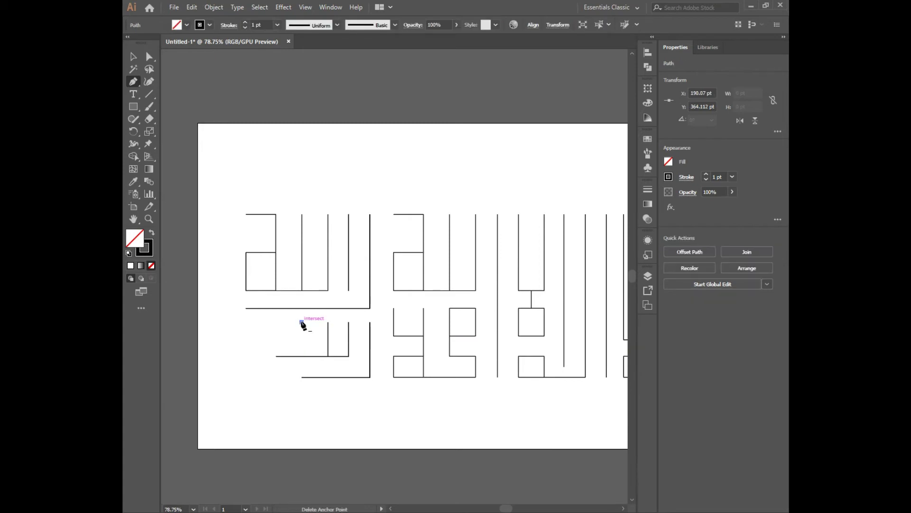
pyautogui.click(302, 356)
pyautogui.press('v')
pyautogui.press('p')
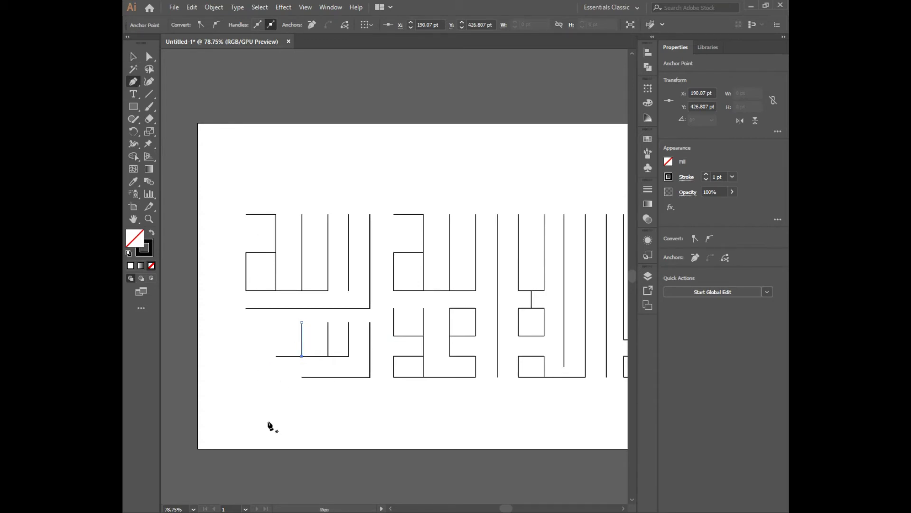
# Draw an L-shaped path about 101 pt tall and 55 pt wide at the left end of the smaller L-shaped path, ending level with the design's bottom
pyautogui.click(276, 323)
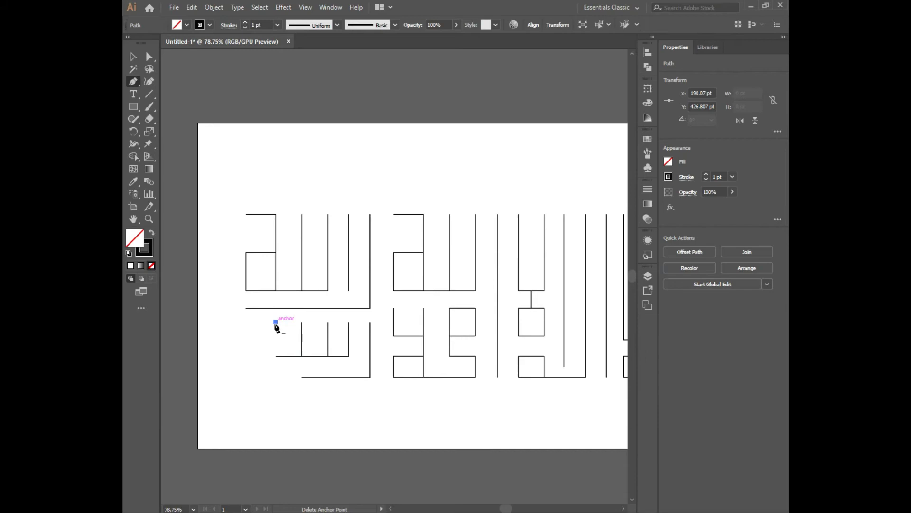
pyautogui.click(276, 377)
pyautogui.click(246, 378)
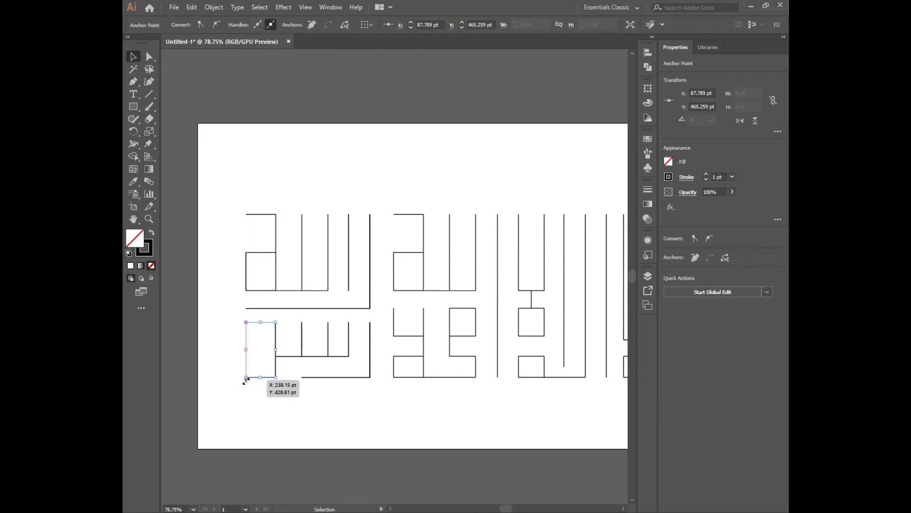
# Add an anchor where the new path meets the horizontal arm, and draw a line about 54 pt long continuing that arm leftward
pyautogui.click(276, 356)
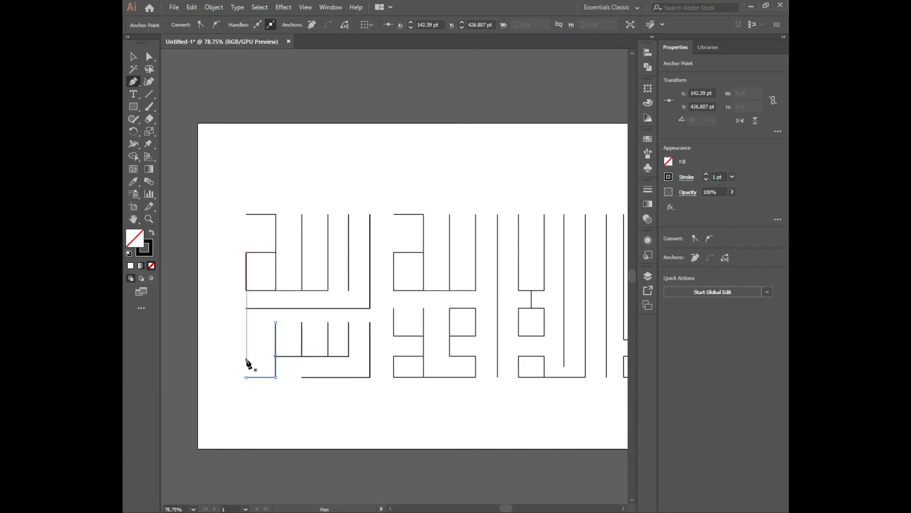
pyautogui.click(245, 356)
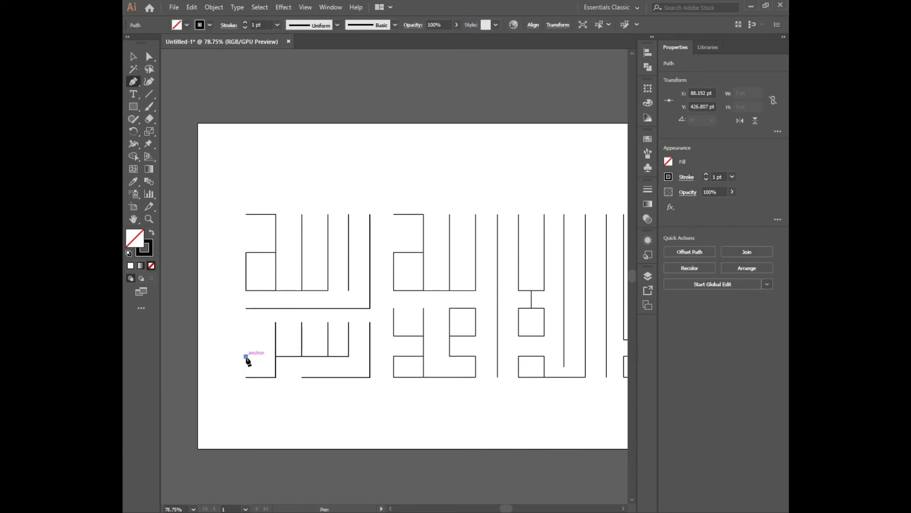
pyautogui.click(276, 357)
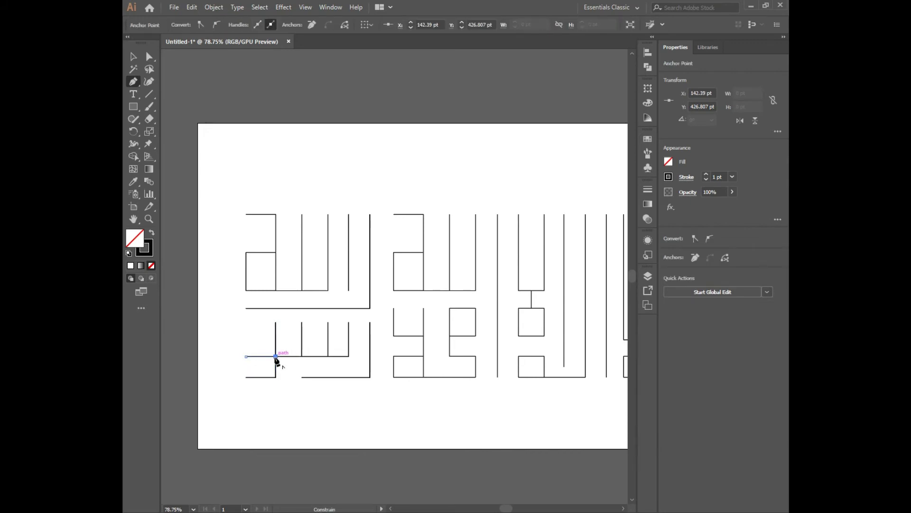
pyautogui.press('v')
pyautogui.press('p')
# Extend the new L-shaped path from its upper end about 54 pt left and 62 pt down to enclose a box
pyautogui.click(276, 323)
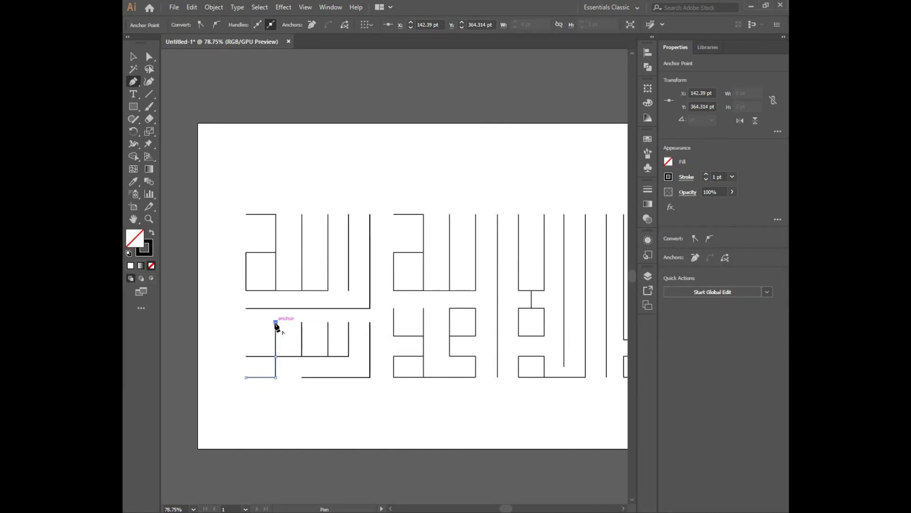
pyautogui.keyDown('shift'); pyautogui.click(246, 323); pyautogui.keyUp('shift')
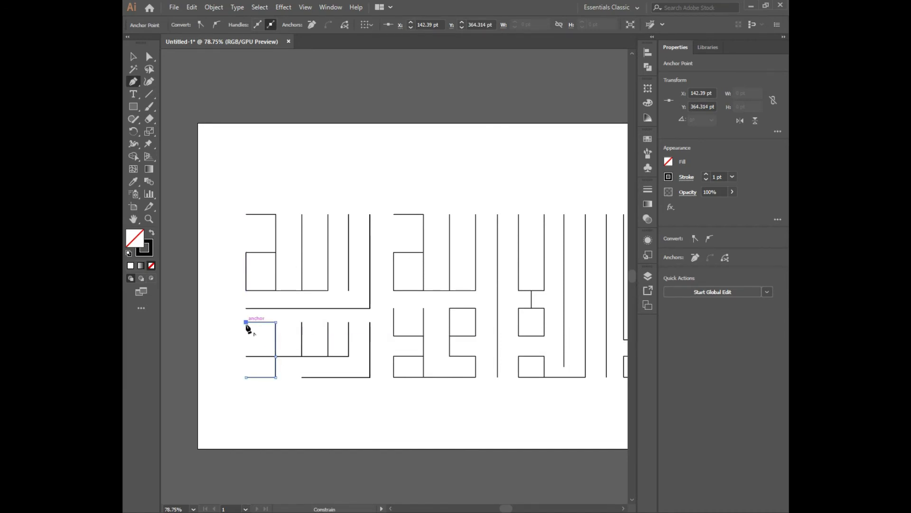
pyautogui.click(246, 356)
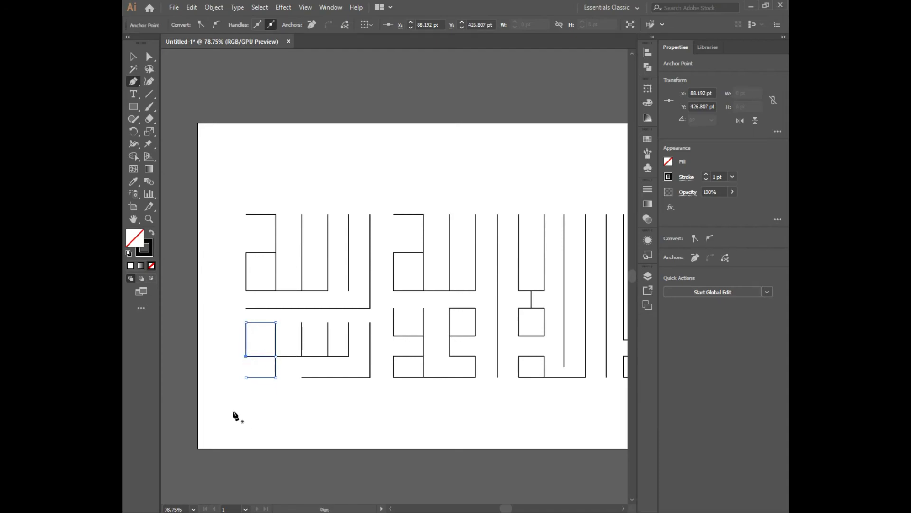
pyautogui.click(133, 57)
pyautogui.click(297, 128)
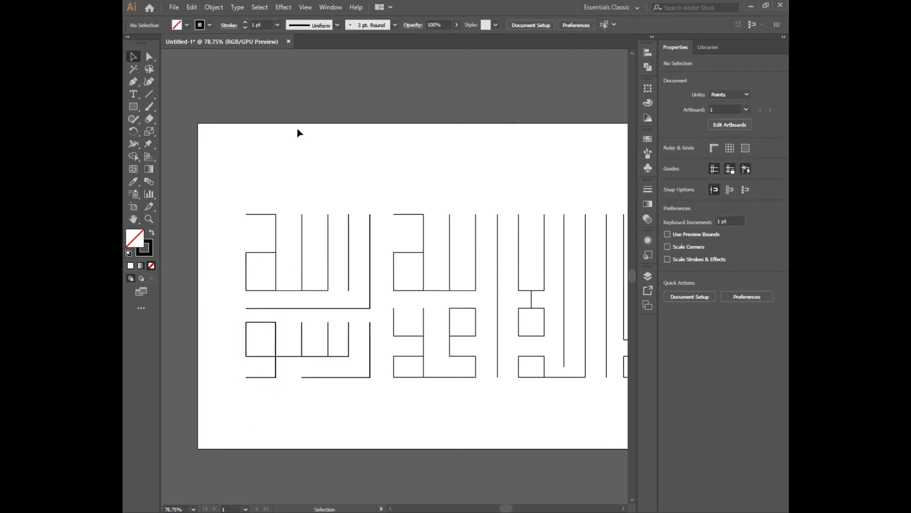
# Select the entire line design and expand its strokes into outlines
pyautogui.hotkey('ctrl', 'a')
pyautogui.click(213, 7)
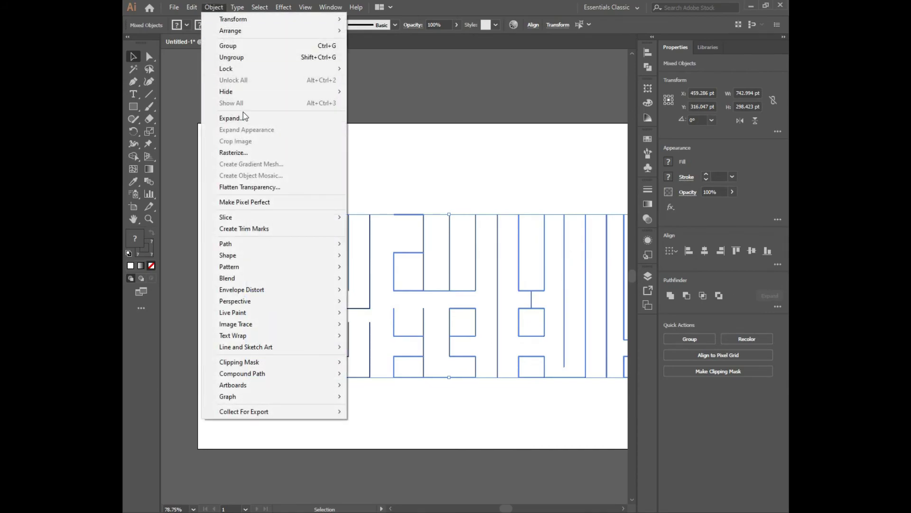
pyautogui.click(250, 119)
pyautogui.click(431, 321)
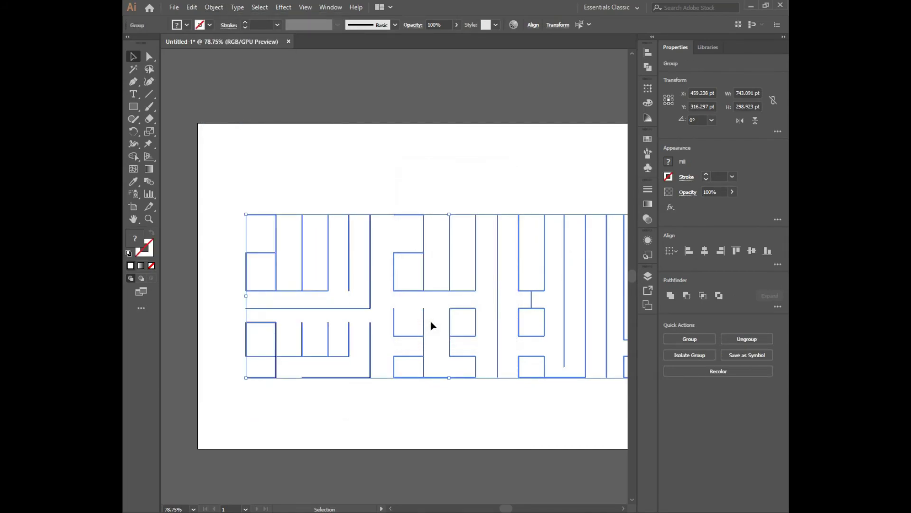
# Move the expanded design 60 pt left and scale it down proportionally to about 652 by 262 pt
pyautogui.hotkey('shift', 'Left')
pyautogui.hotkey('shift', 'Left')
pyautogui.hotkey('shift', 'Left')
pyautogui.hotkey('shift', 'Left')
pyautogui.hotkey('shift', 'Left')
pyautogui.hotkey('shift', 'Left')
pyautogui.hotkey('shift', 'Left')
pyautogui.hotkey('shift', 'Right')
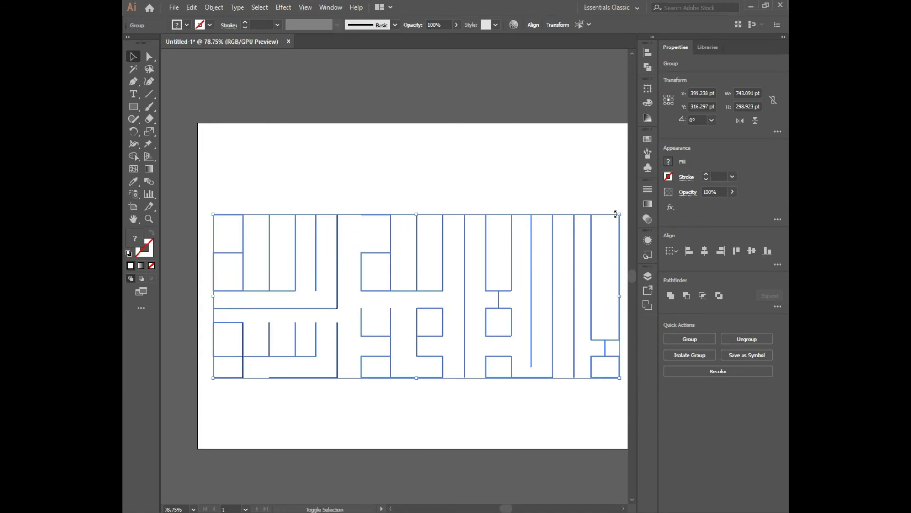
pyautogui.moveTo(619, 214); pyautogui.dragTo(608, 228)
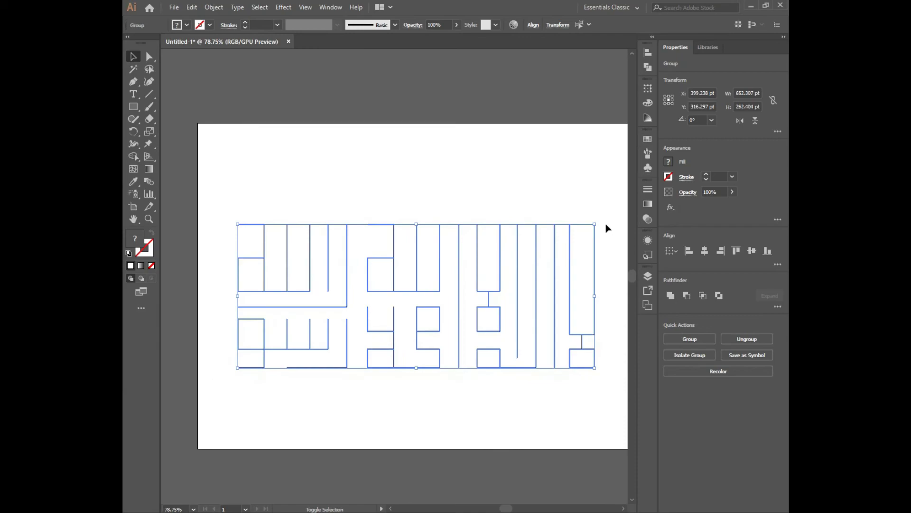
pyautogui.click(409, 431)
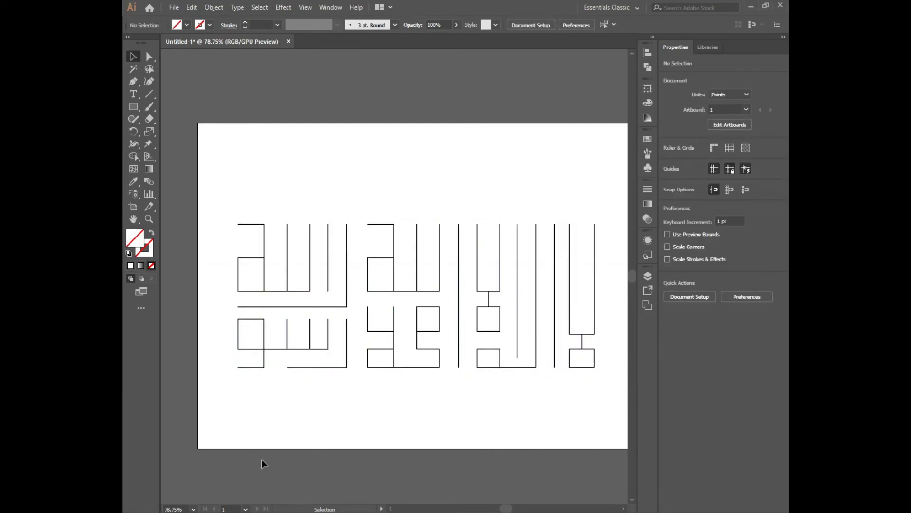
pyautogui.click(195, 509)
pyautogui.click(207, 500)
pyautogui.click(194, 508)
pyautogui.click(207, 499)
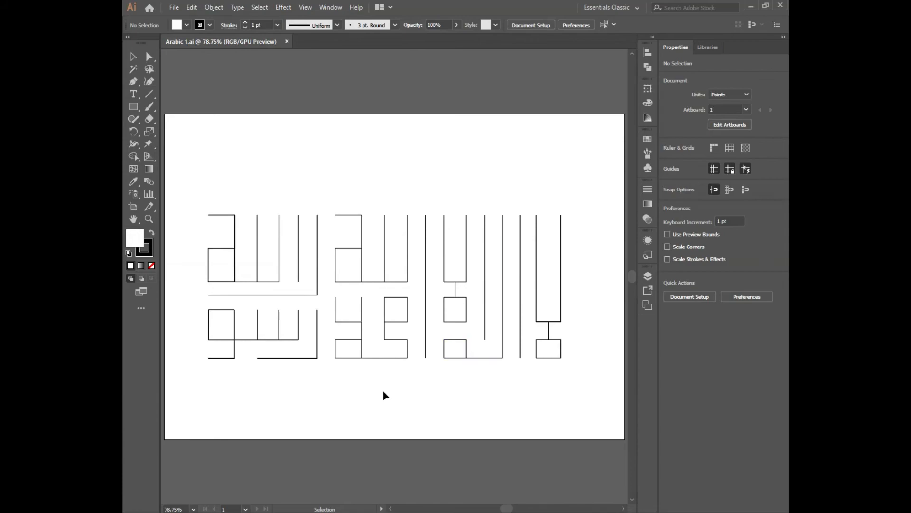
pyautogui.moveTo(191, 193); pyautogui.dragTo(582, 391)
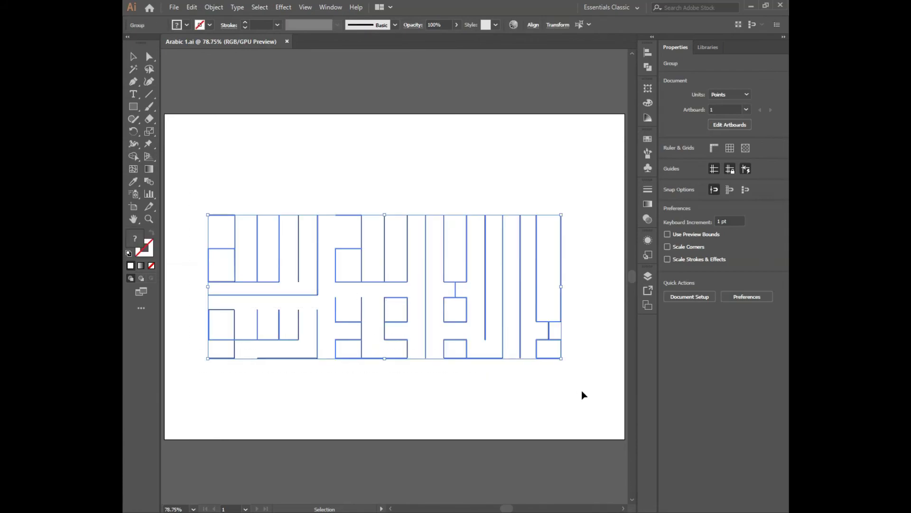
pyautogui.click(214, 7)
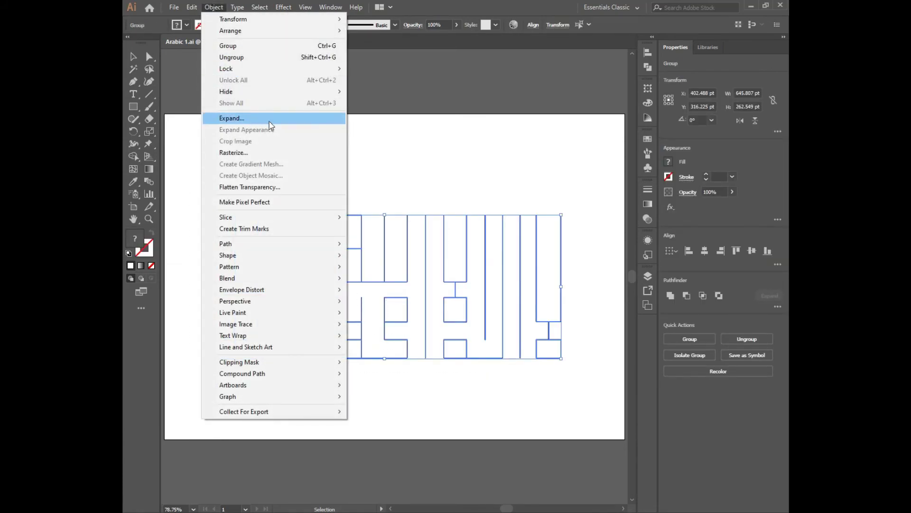
pyautogui.click(281, 124)
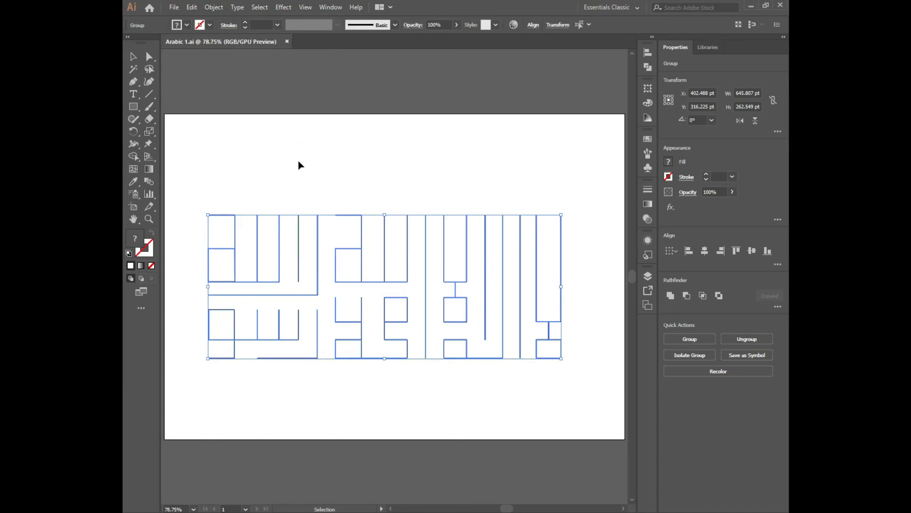
pyautogui.click(278, 155)
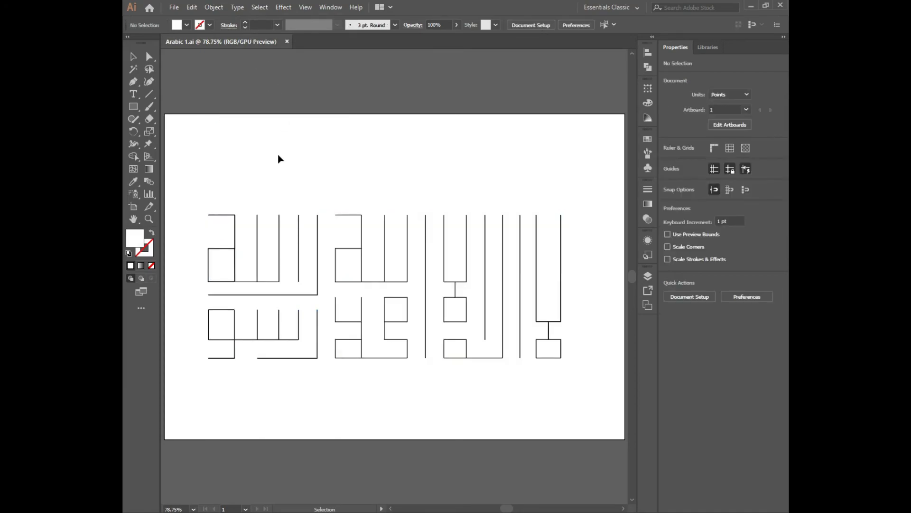
# Group the whole line design into a single group
pyautogui.click(359, 258)
pyautogui.rightClick(358, 258)
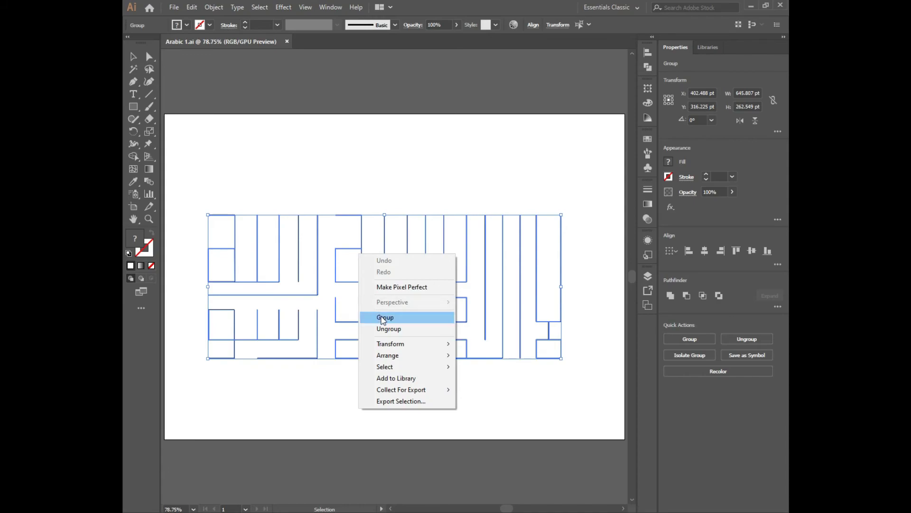
pyautogui.click(420, 318)
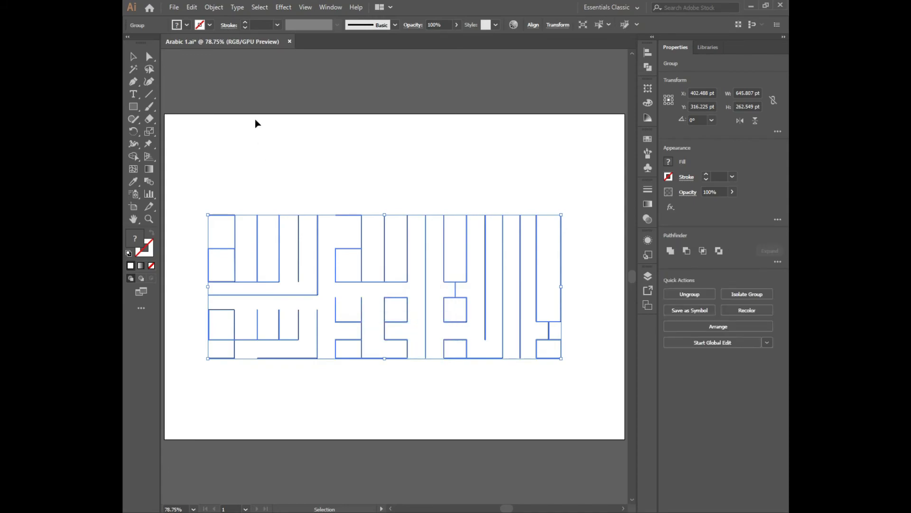
# Set the grouped design's stroke weight to 20 pt and deselect it
pyautogui.click(245, 24)
pyautogui.click(245, 24)
pyautogui.click(245, 23)
pyautogui.click(245, 24)
pyautogui.click(245, 23)
pyautogui.click(245, 22)
pyautogui.click(245, 23)
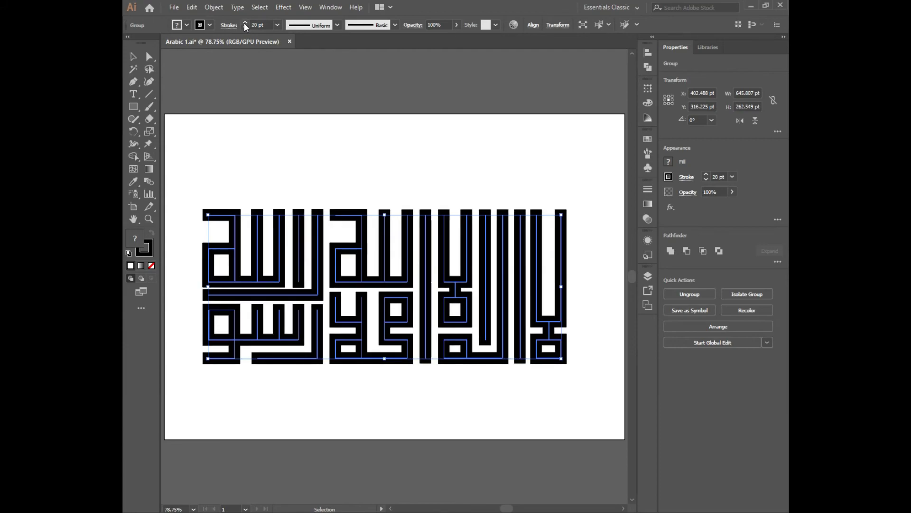
pyautogui.click(313, 163)
# Move the grouped design 23 pt right and 3 pt up to center it on the artboard
pyautogui.click(364, 315)
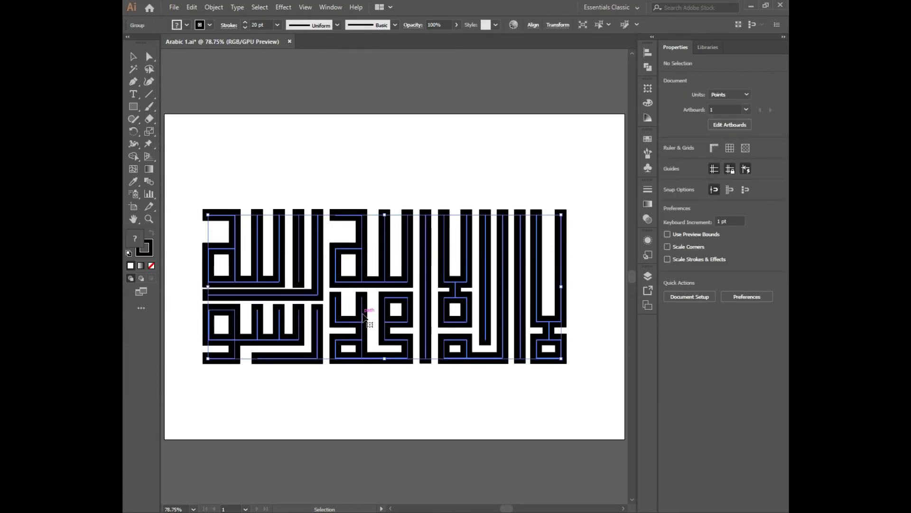
pyautogui.press('Right')
pyautogui.press('Right')
pyautogui.press('Right')
pyautogui.press('Right')
pyautogui.press('Right')
pyautogui.press('Right')
pyautogui.press('Right')
pyautogui.press('Right')
pyautogui.press('Right')
pyautogui.press('Right')
pyautogui.press('Right')
pyautogui.press('Right')
pyautogui.press('Right')
pyautogui.press('Right')
pyautogui.press('Right')
pyautogui.press('Right')
pyautogui.press('Right')
pyautogui.press('Right')
pyautogui.press('Right')
pyautogui.press('Right')
pyautogui.press('Right')
pyautogui.press('Right')
pyautogui.press('Right')
pyautogui.press('Right')
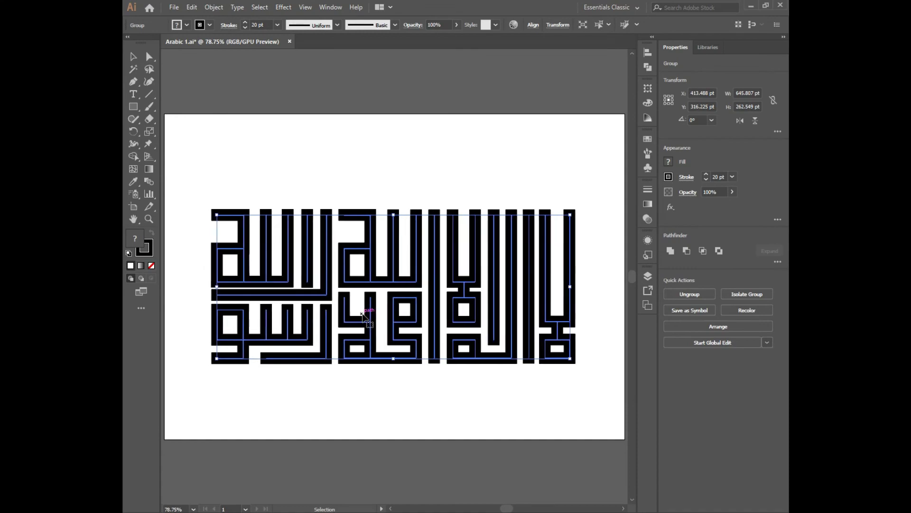
pyautogui.press('Up')
pyautogui.press('Up')
pyautogui.press('Up')
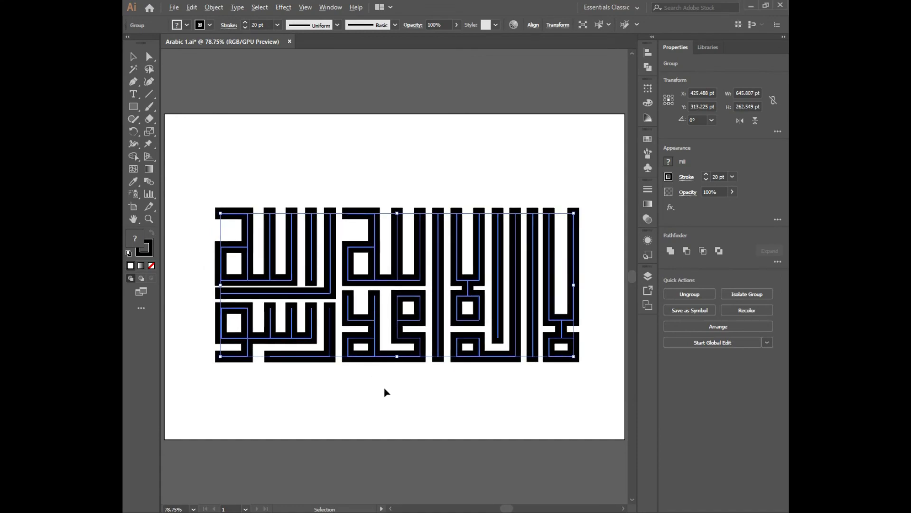
# Enlarge the grouped design proportionally to about 777 by 316 pt and set its stroke weight to 24 pt
pyautogui.moveTo(573, 213); pyautogui.dragTo(609, 193)
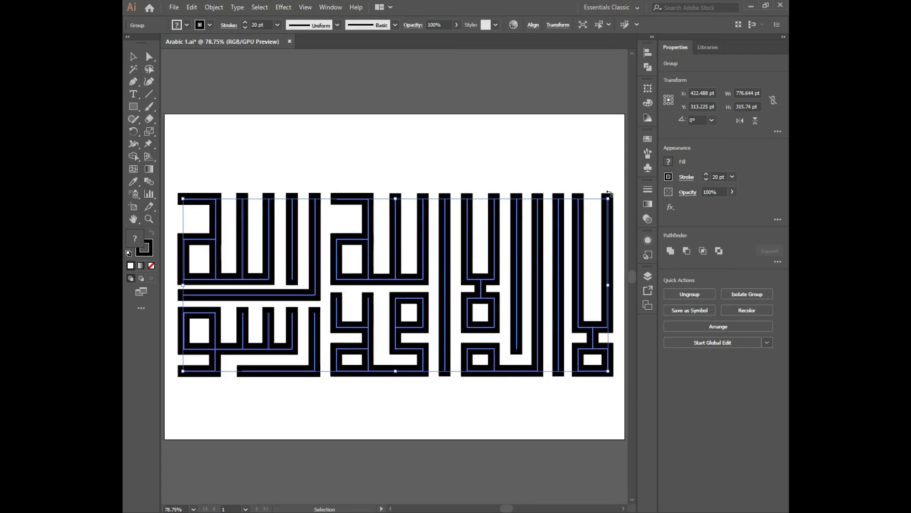
pyautogui.click(245, 23)
pyautogui.click(245, 23)
pyautogui.click(245, 23)
pyautogui.click(245, 23)
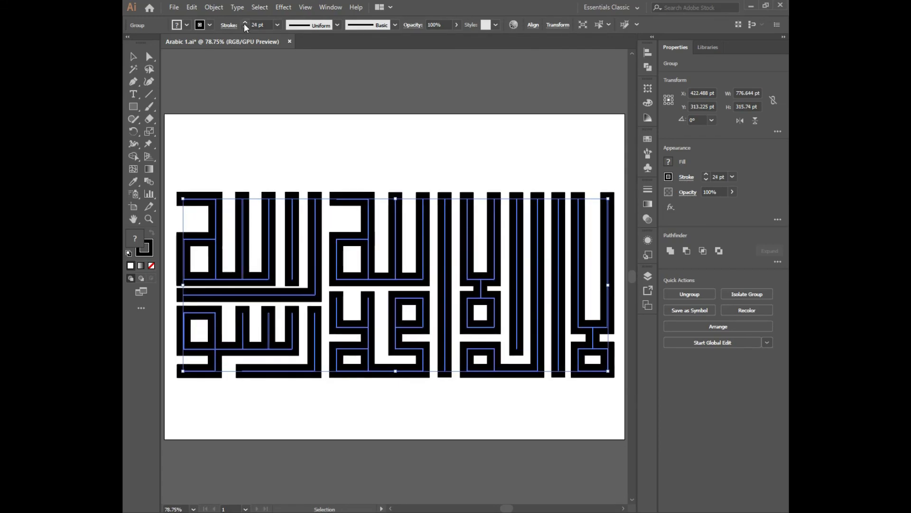
pyautogui.click(292, 147)
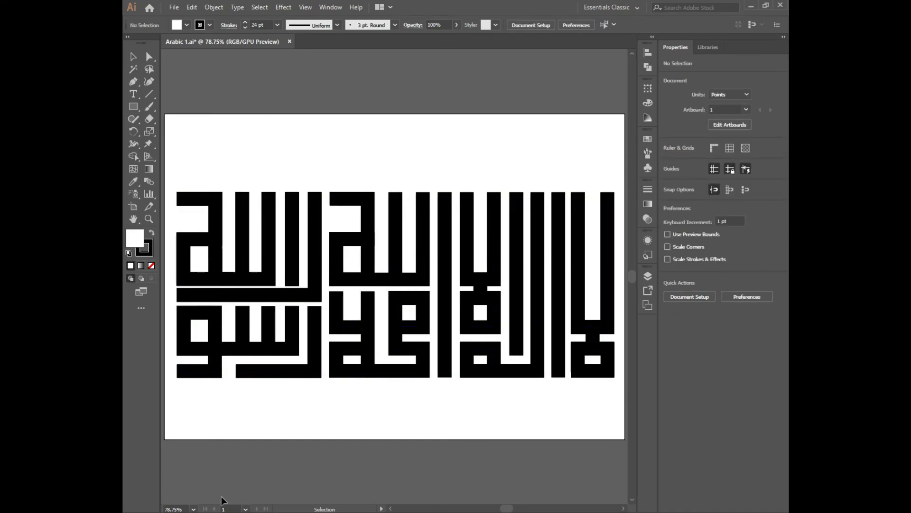